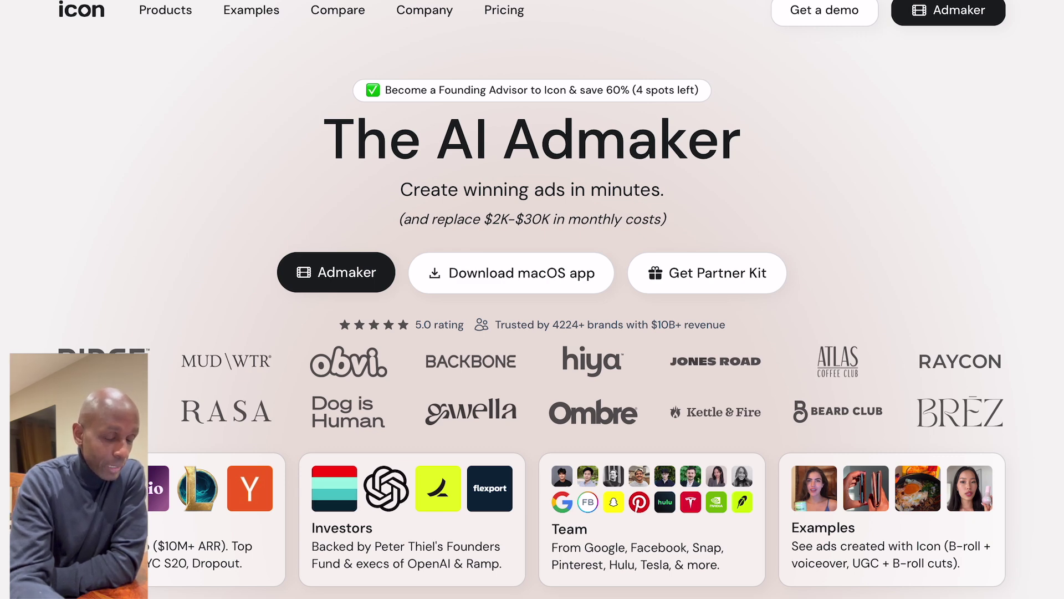
# - Review the Icon homepage's example ads, the Problem and Solution sections, and the How it works overview
pyautogui.scroll(-4, 533, 300)
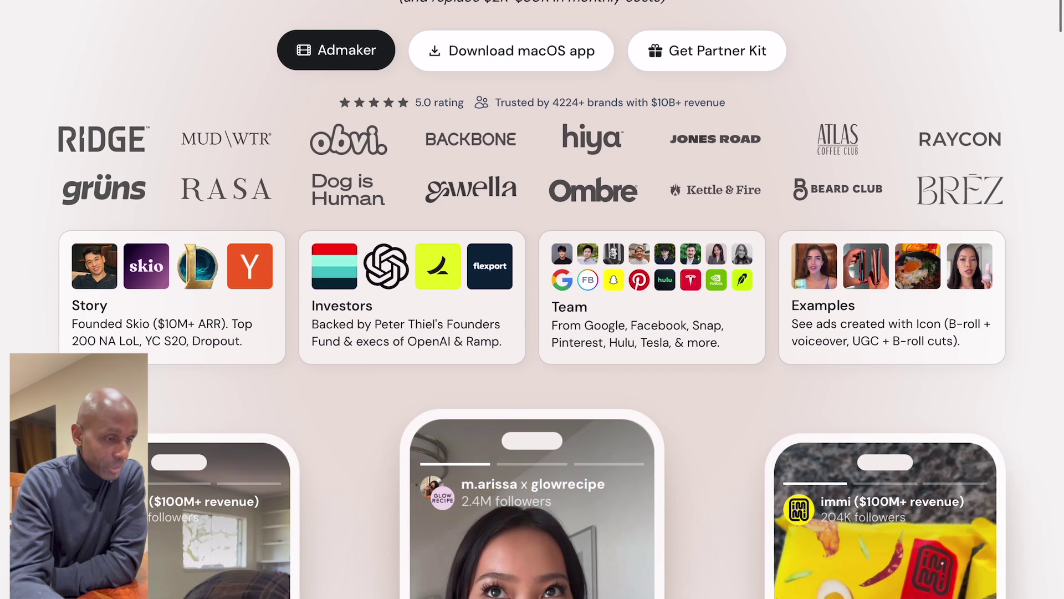
pyautogui.scroll(-1, 533, 300)
pyautogui.scroll(-6, 532, 300)
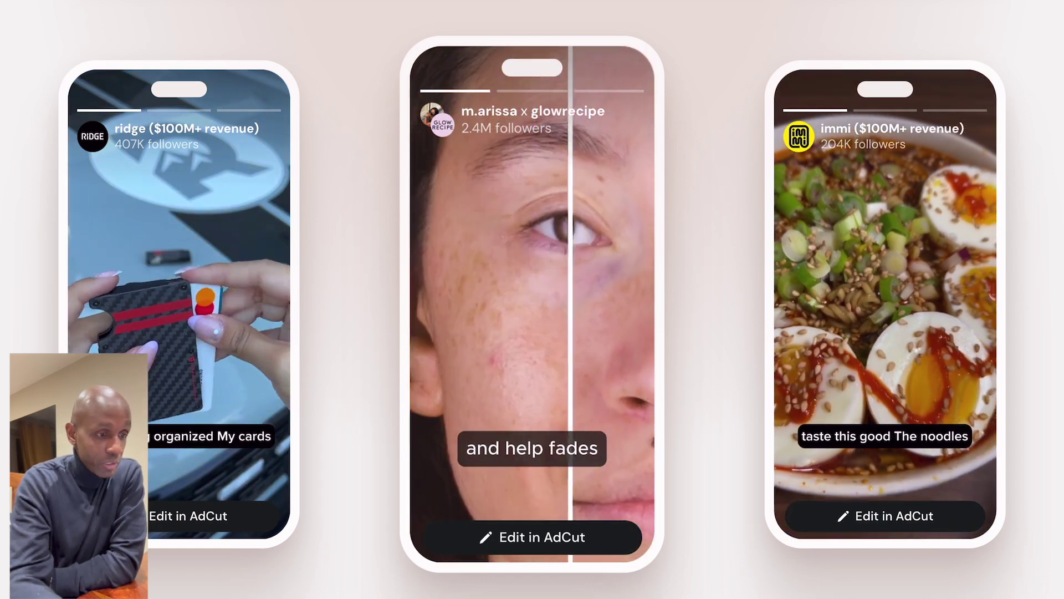
pyautogui.scroll(-2, 532, 299)
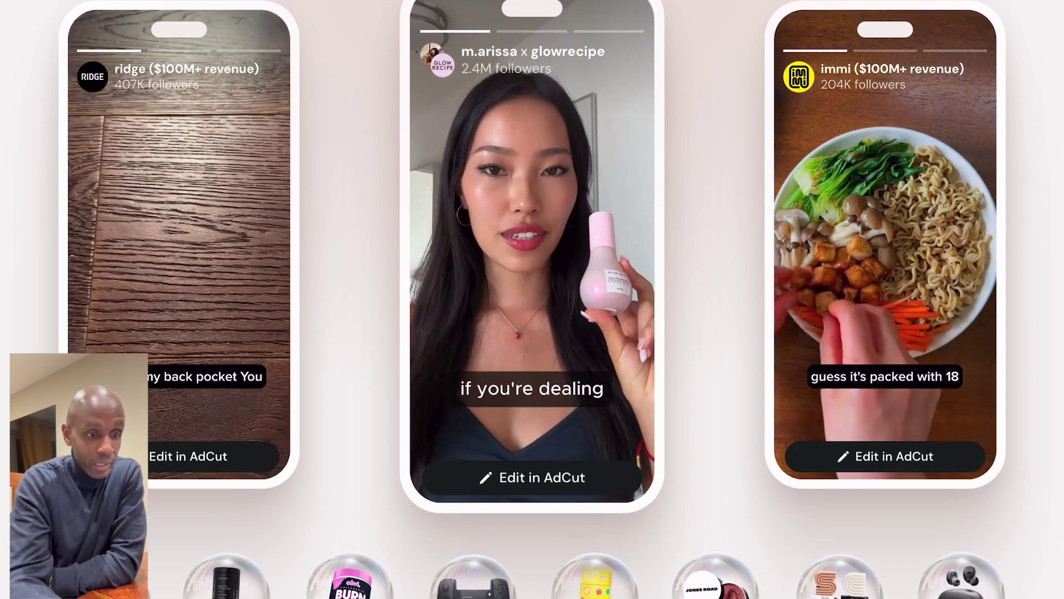
pyautogui.scroll(-6, 532, 299)
pyautogui.scroll(-9, 533, 299)
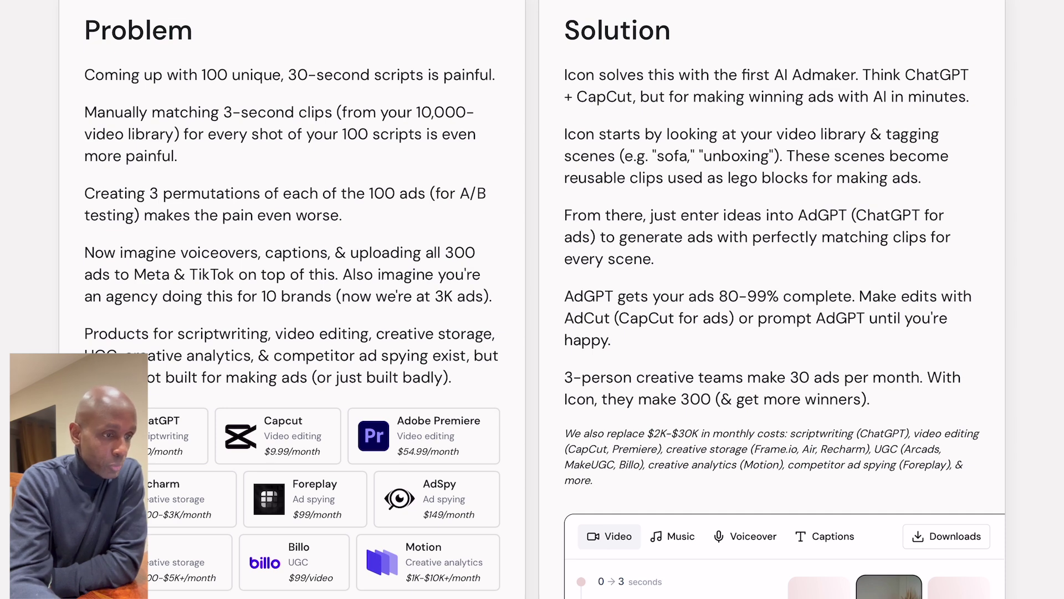
pyautogui.scroll(-3, 532, 299)
pyautogui.scroll(-8, 532, 300)
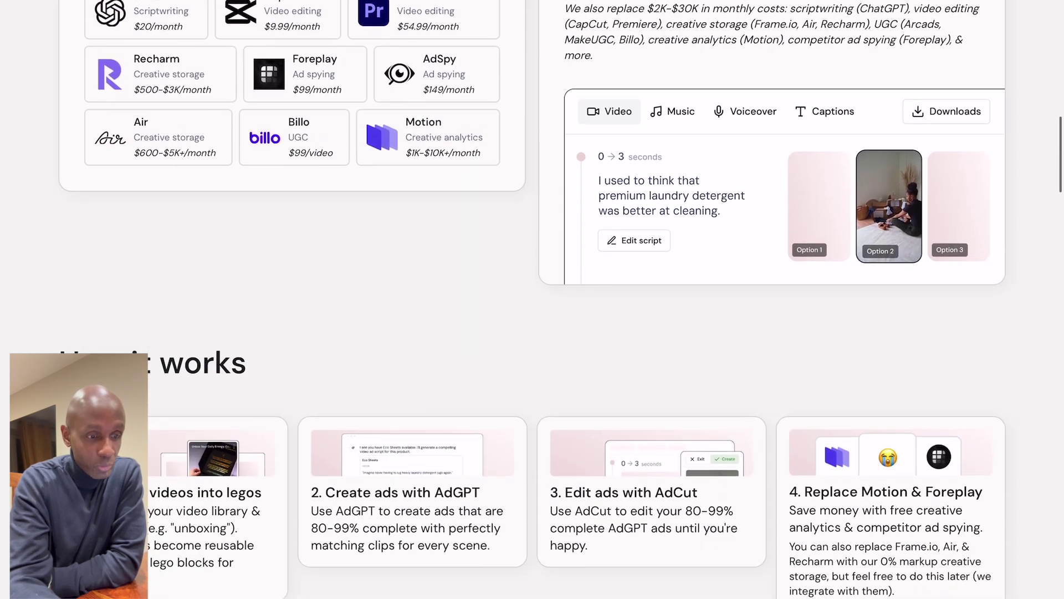
pyautogui.scroll(-3, 532, 300)
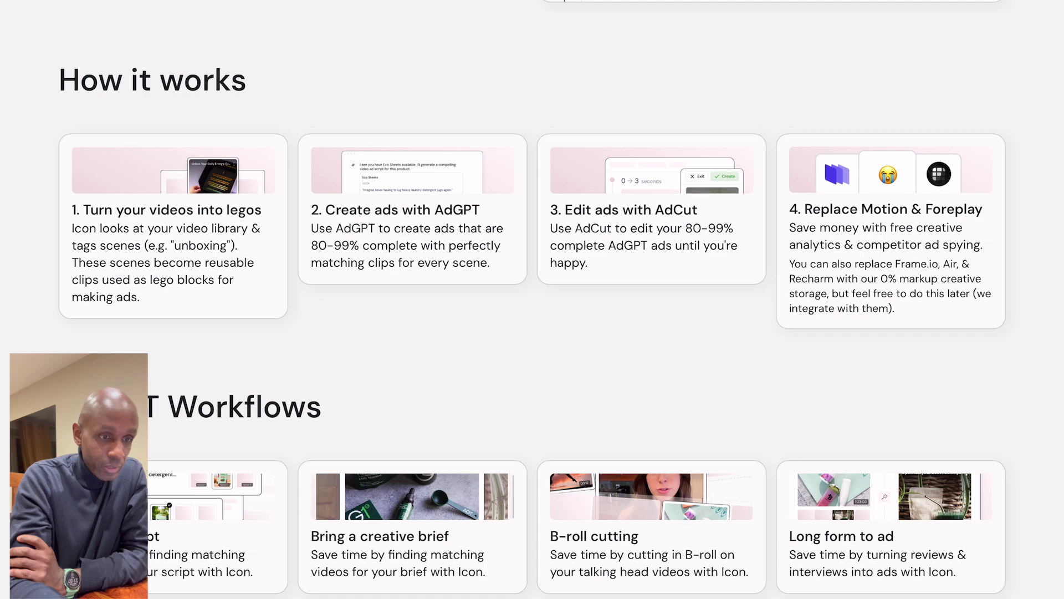
# - Examine the homepage's AdGPT workflows, product list, tool comparison, testimonials, founder story, investors and footer links
pyautogui.scroll(-10, 533, 300)
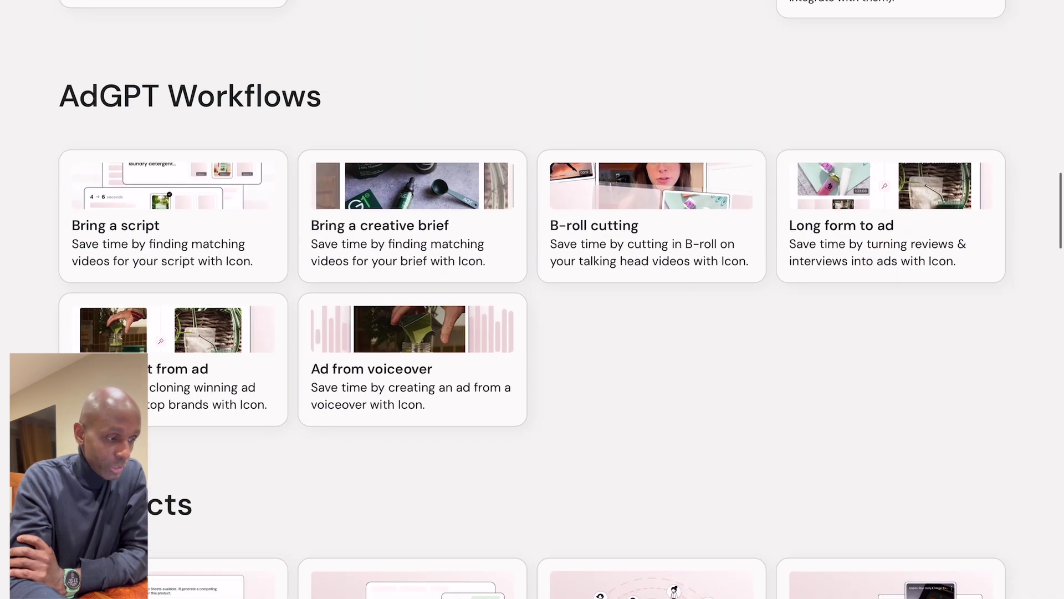
pyautogui.scroll(-3, 532, 299)
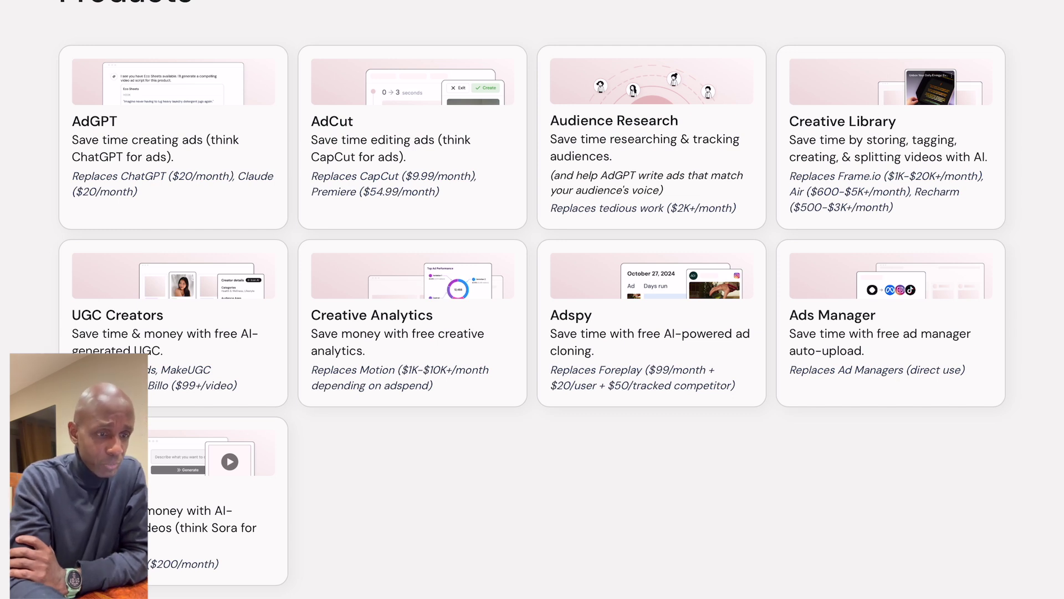
pyautogui.scroll(-10, 532, 299)
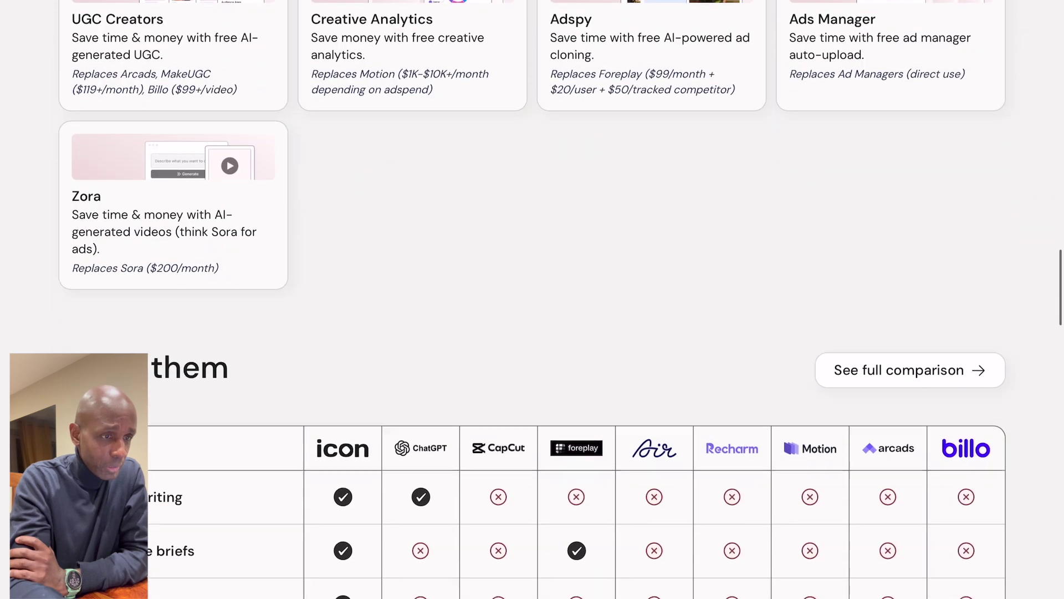
pyautogui.scroll(-20, 532, 299)
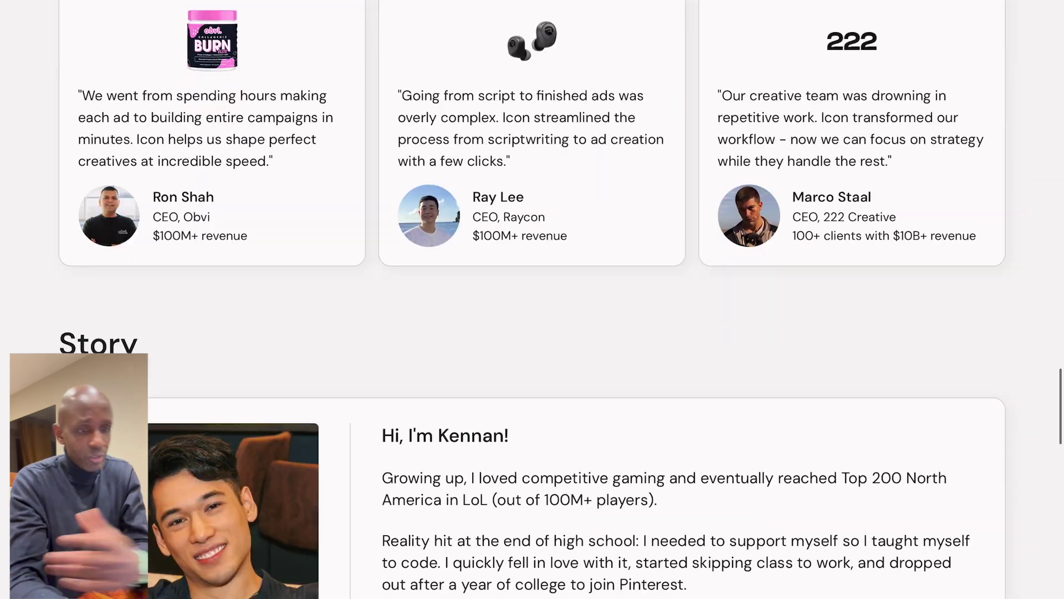
pyautogui.scroll(-20, 533, 300)
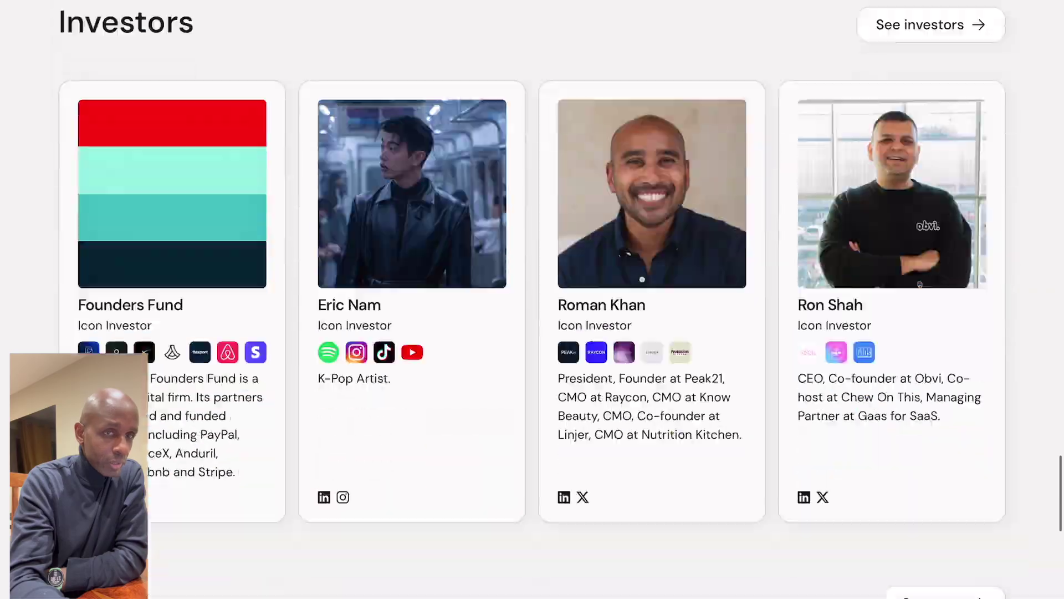
pyautogui.scroll(-14, 532, 300)
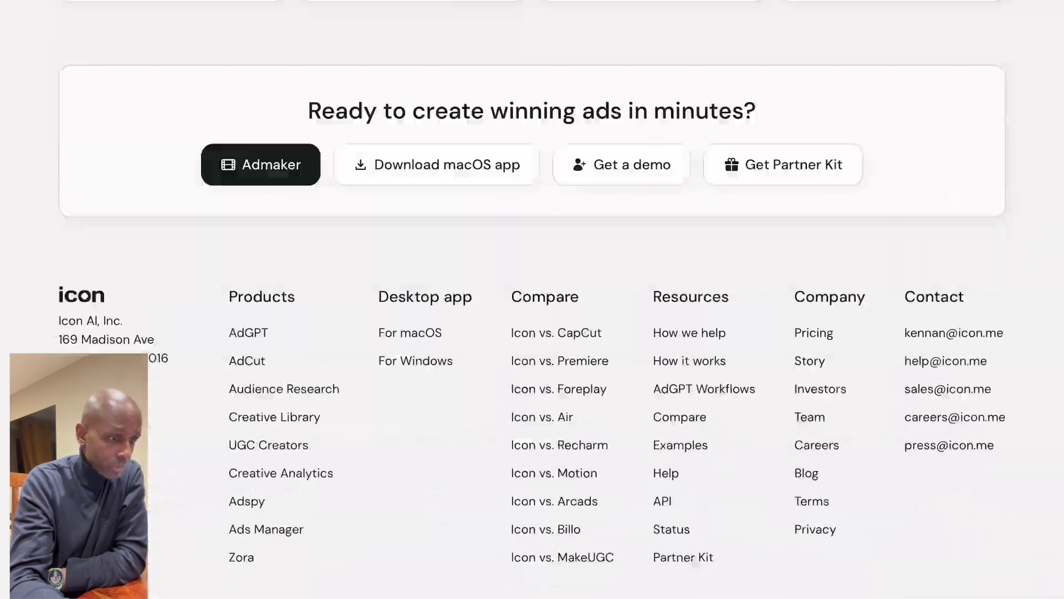
pyautogui.scroll(5, 532, 299)
pyautogui.scroll(20, 532, 299)
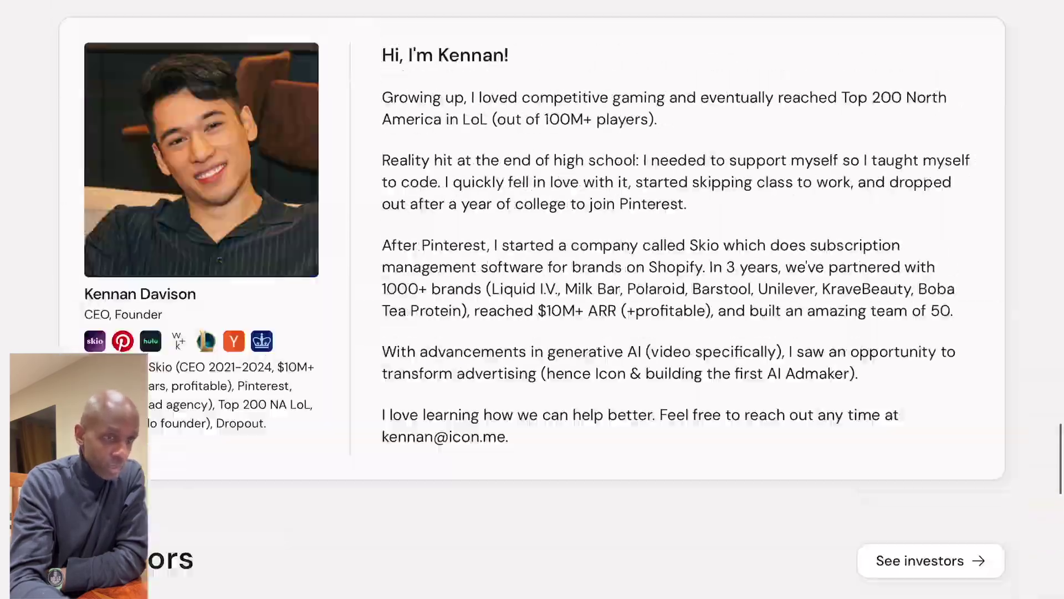
pyautogui.scroll(-1, 532, 299)
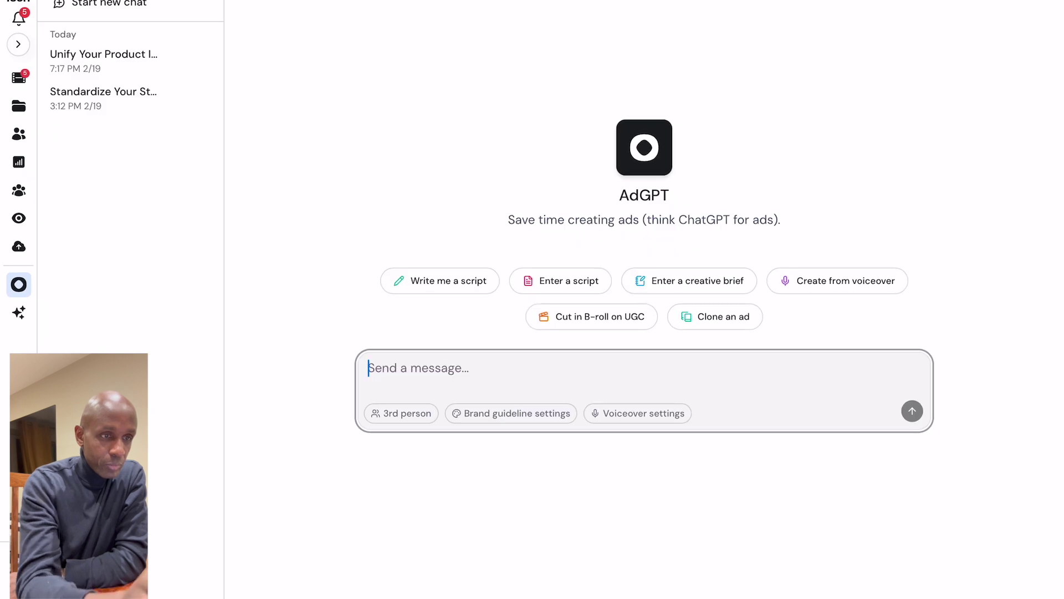
# - Send AdGPT the message "I'd like to create a new ad for my product"
pyautogui.click(368, 367)
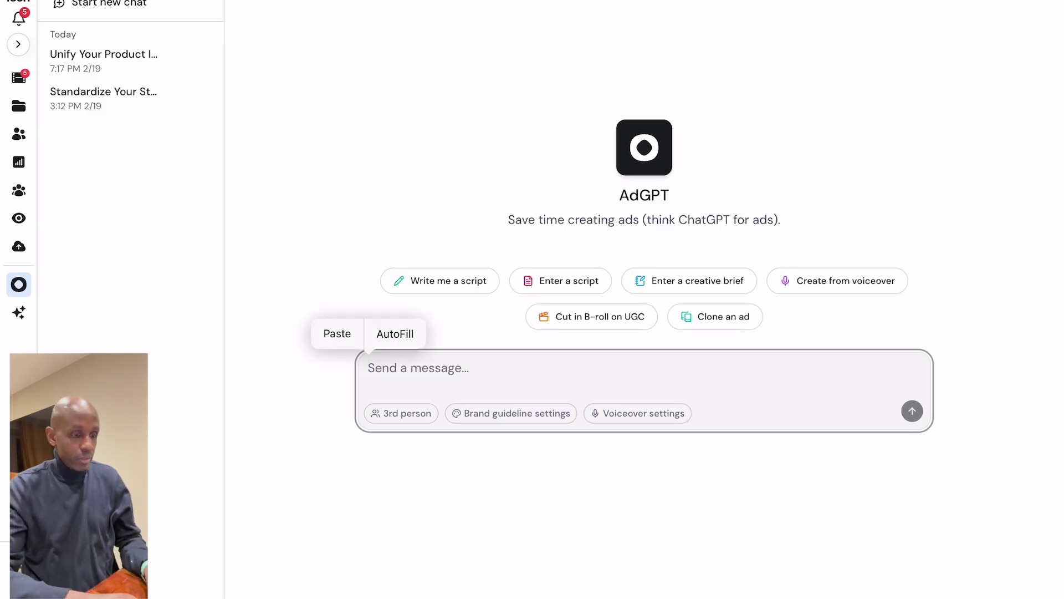
pyautogui.write("I'd like to create a new ad for my product")
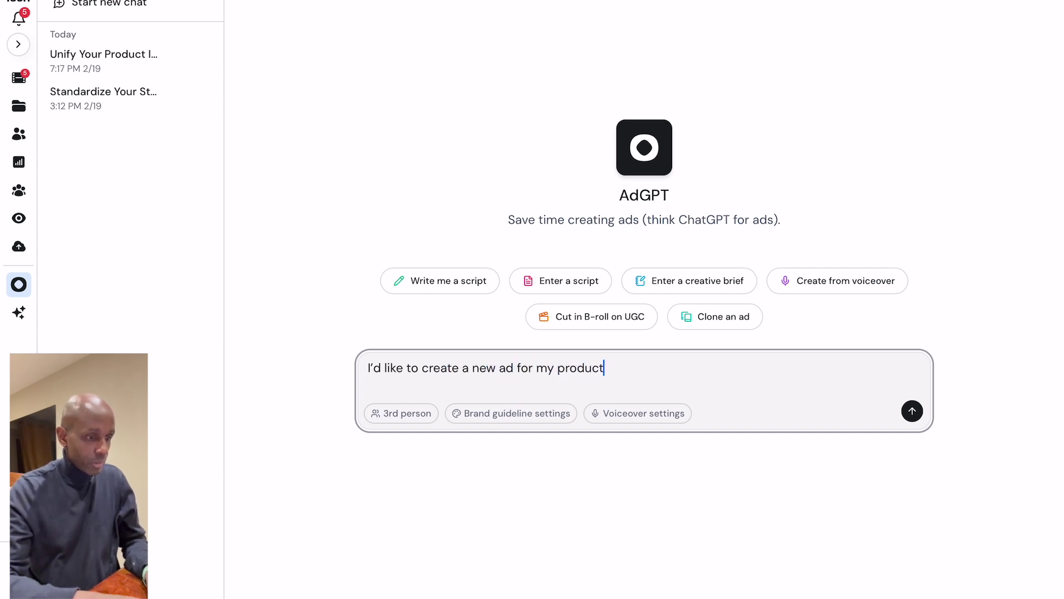
pyautogui.press('Return')
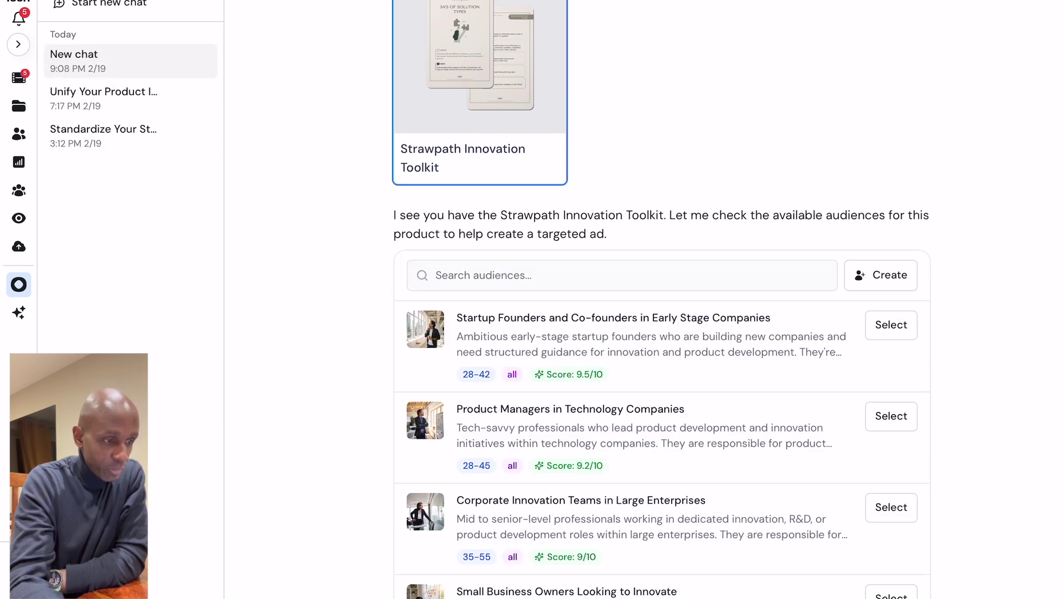
# - Review AdGPT's reply with the Strawpath Innovation Toolkit product and the full list of suggested target audiences
pyautogui.scroll(2, 661, 300)
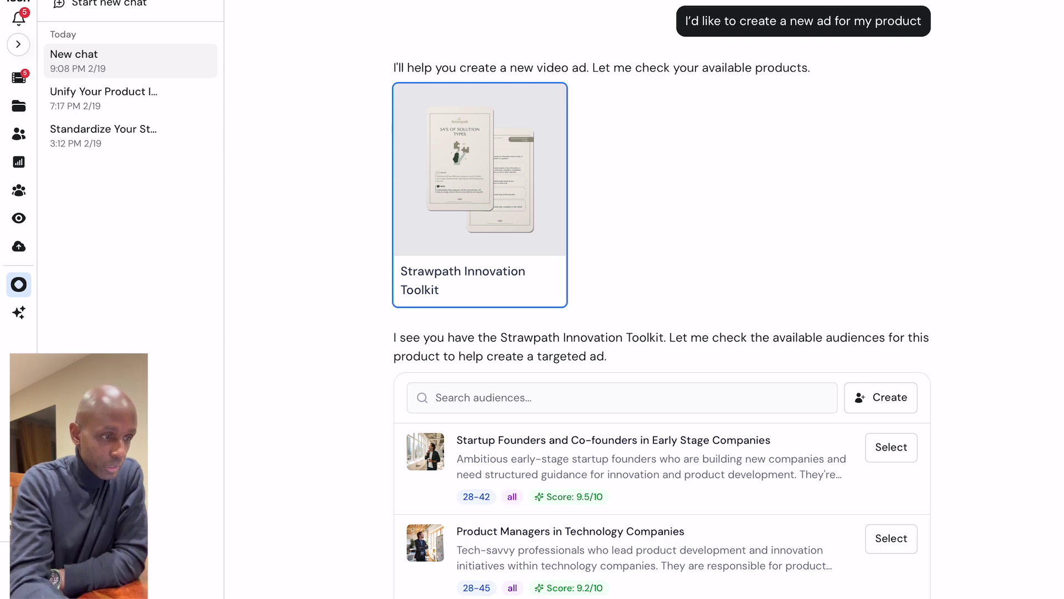
pyautogui.scroll(-3, 659, 299)
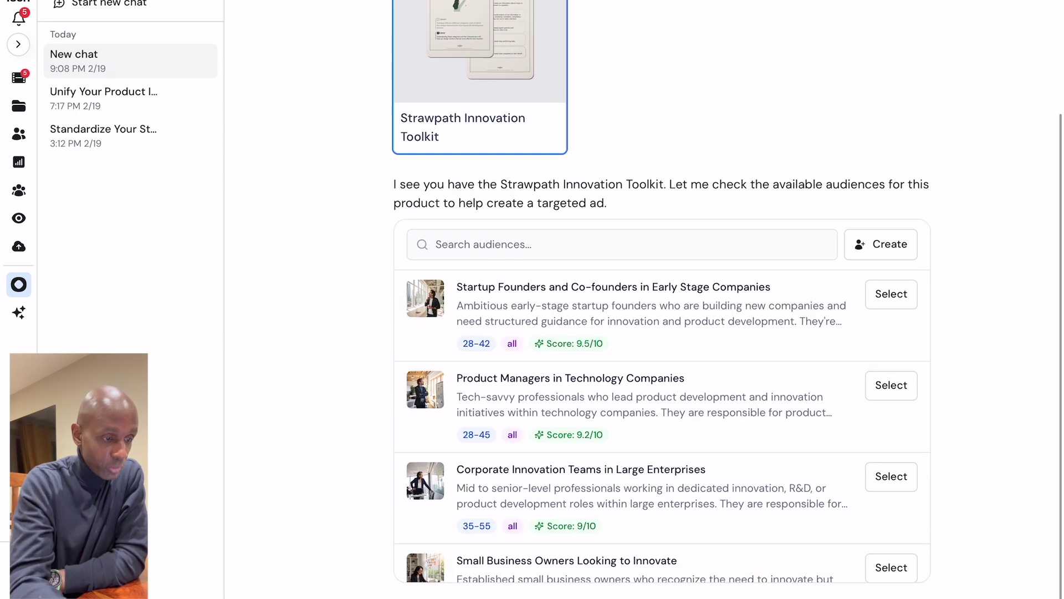
pyautogui.scroll(-6, 662, 438)
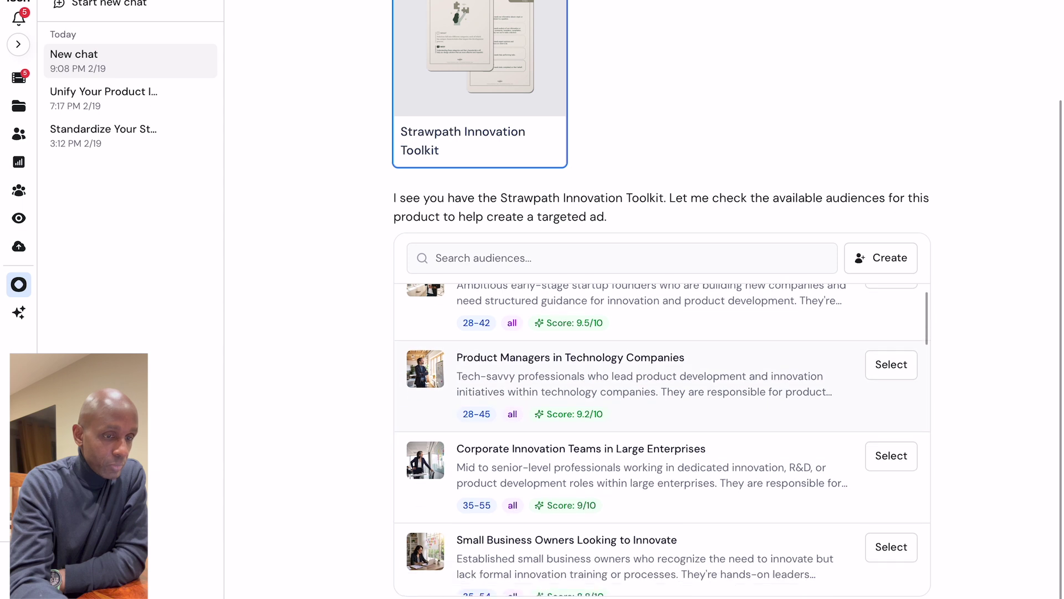
pyautogui.scroll(-3, 661, 438)
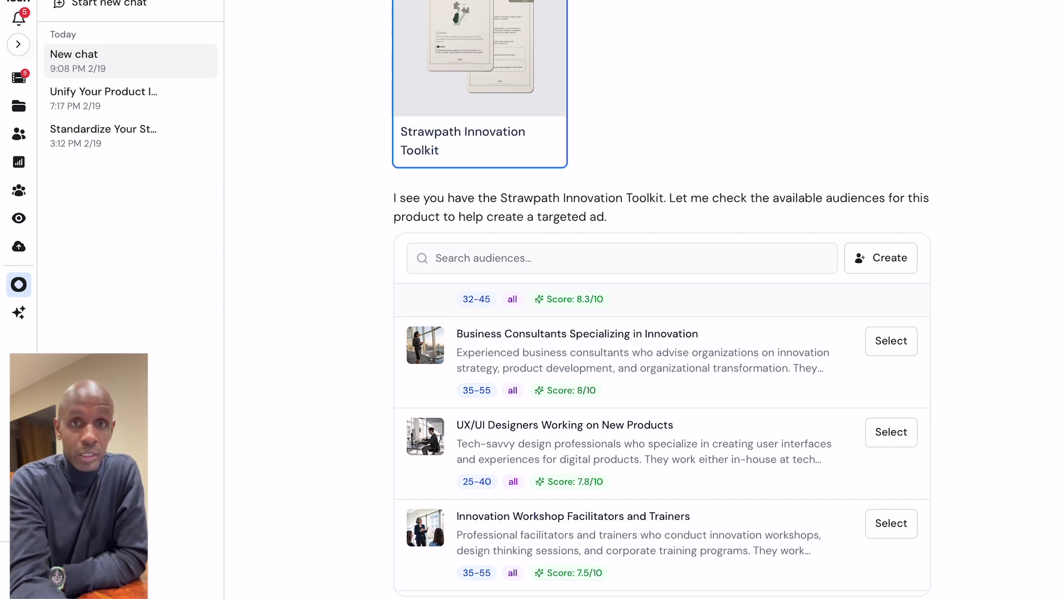
pyautogui.scroll(3, 661, 438)
pyautogui.scroll(-7, 662, 437)
pyautogui.scroll(-3, 662, 438)
pyautogui.scroll(-10, 661, 438)
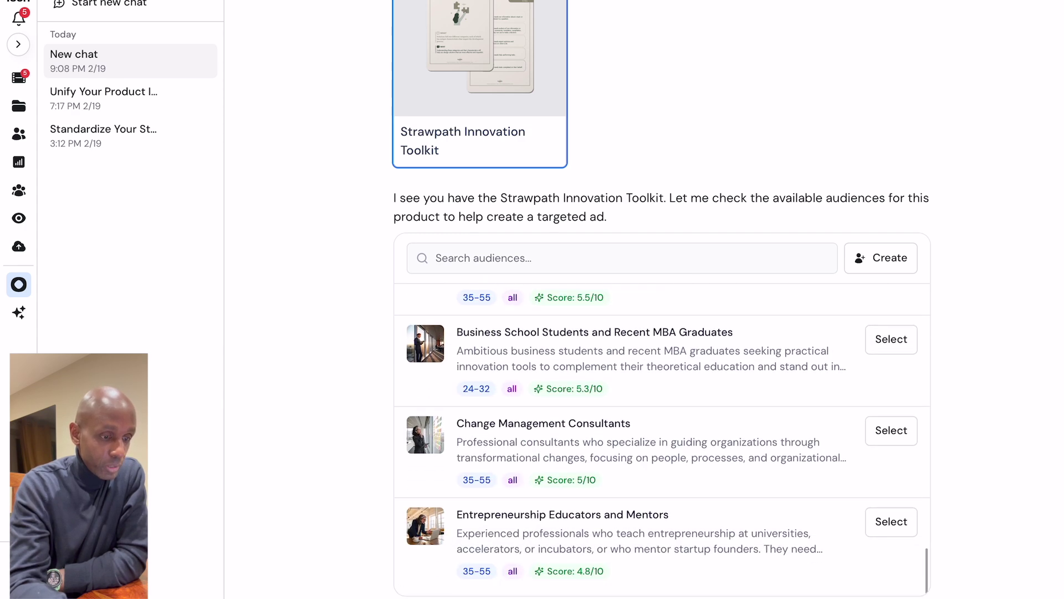
# - Choose "Product Managers in Technology Companies" as the ad's target audience from the suggested audiences
pyautogui.scroll(4, 661, 438)
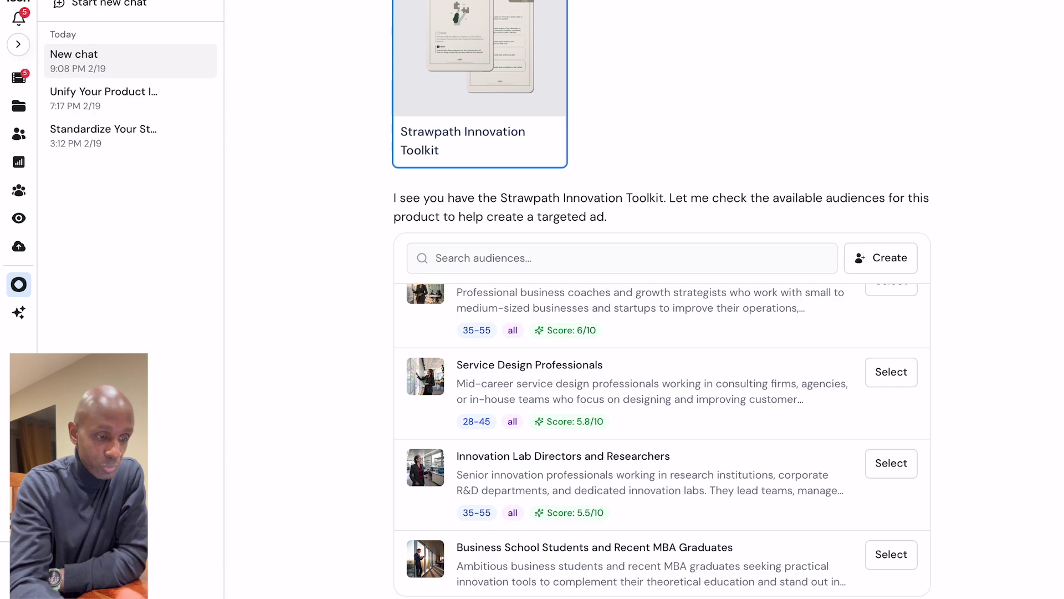
pyautogui.scroll(-4, 662, 440)
pyautogui.scroll(3, 661, 439)
pyautogui.scroll(-9, 662, 439)
pyautogui.scroll(10, 662, 440)
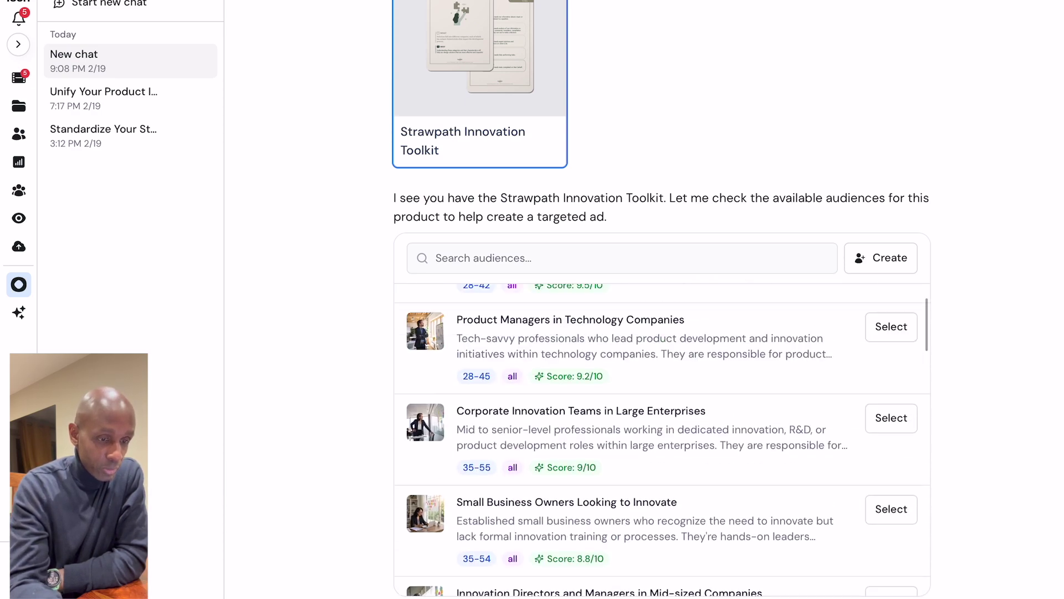
pyautogui.click(891, 402)
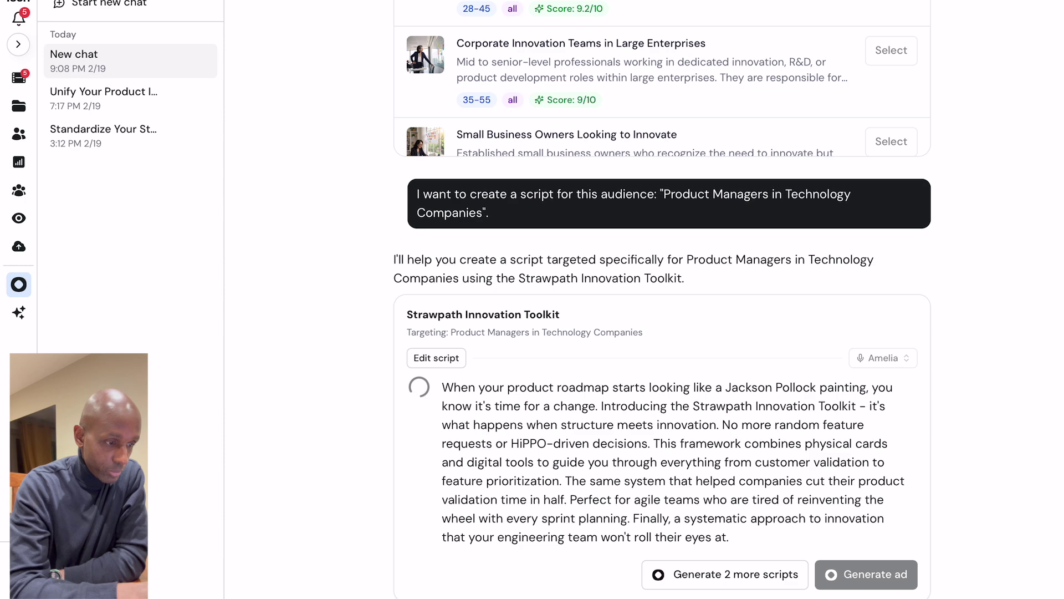
# - Look back through the suggested audiences in the chat and examine the script generated for the Strawpath Innovation Toolkit
pyautogui.scroll(5, 662, 300)
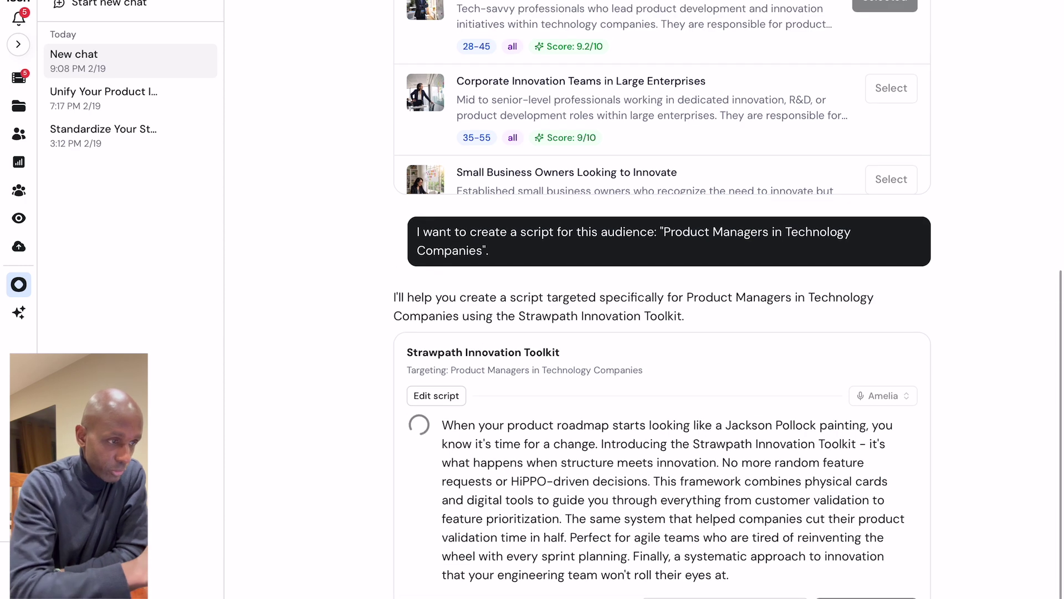
pyautogui.scroll(4, 663, 299)
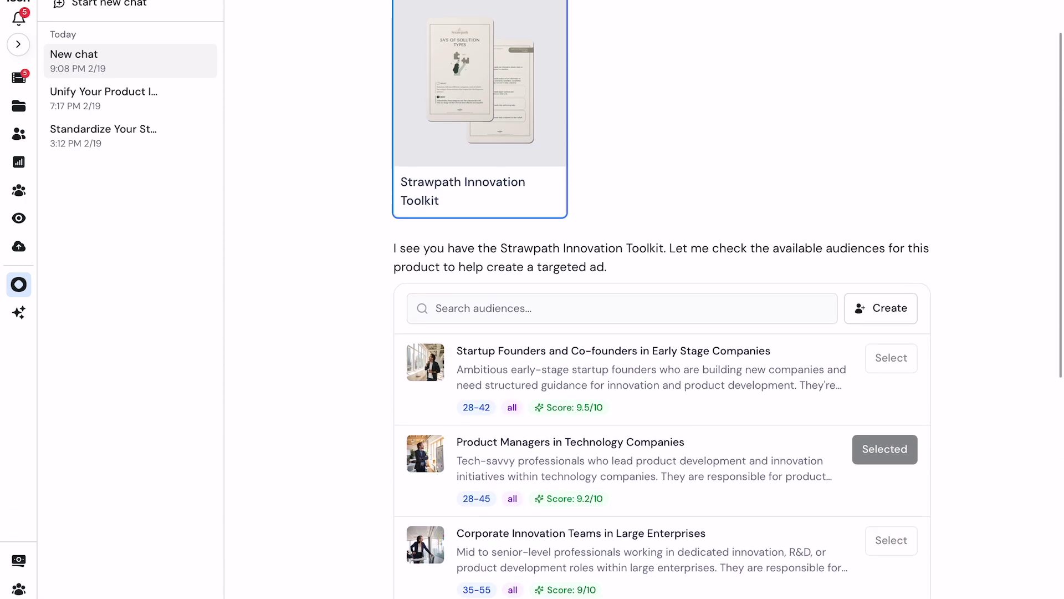
pyautogui.scroll(-3, 663, 300)
pyautogui.scroll(-1, 661, 300)
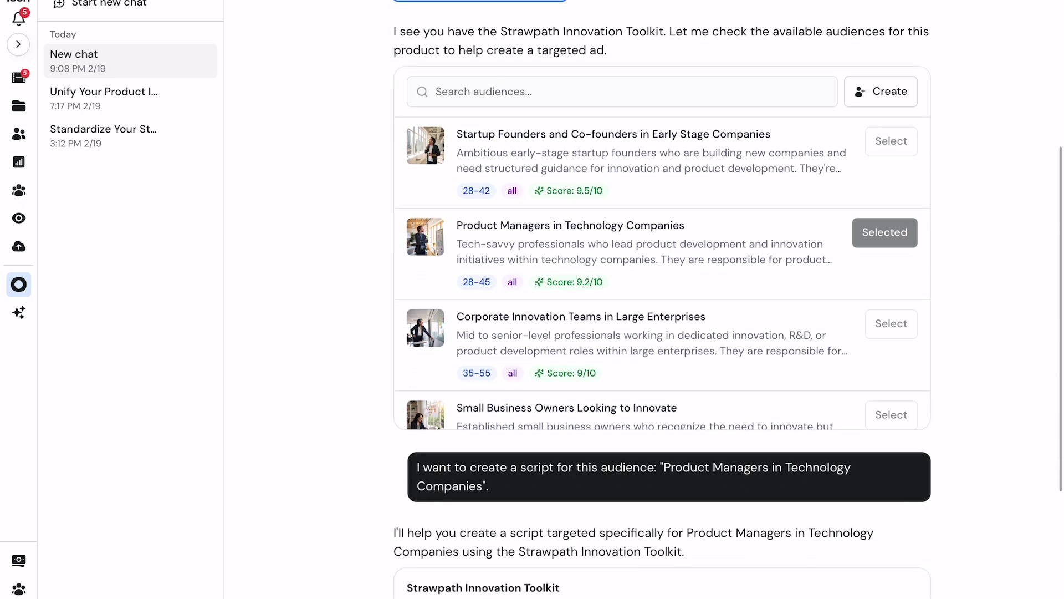
pyautogui.scroll(-2, 662, 273)
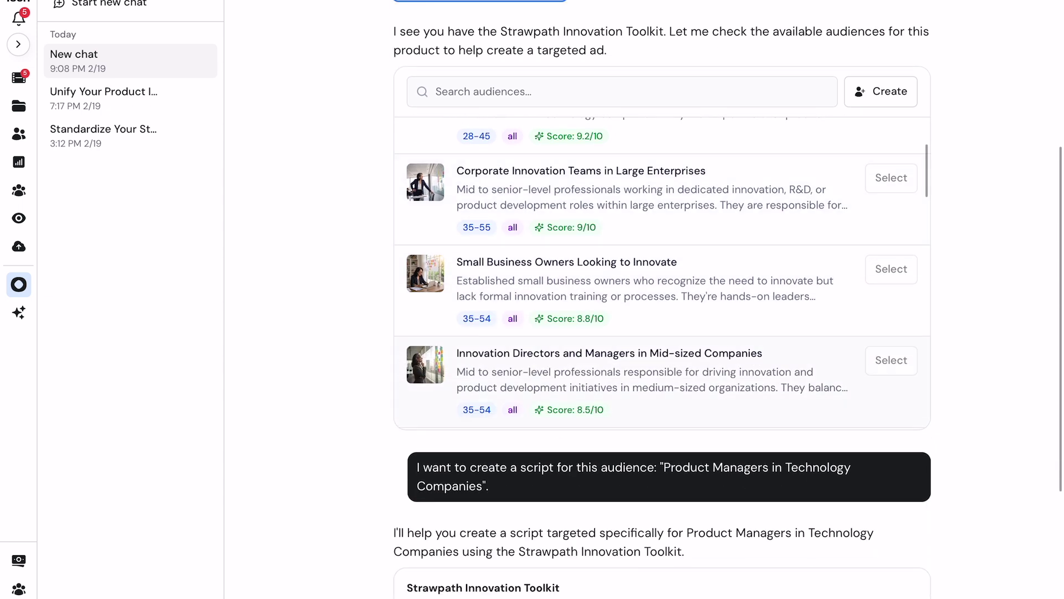
pyautogui.scroll(-1, 662, 273)
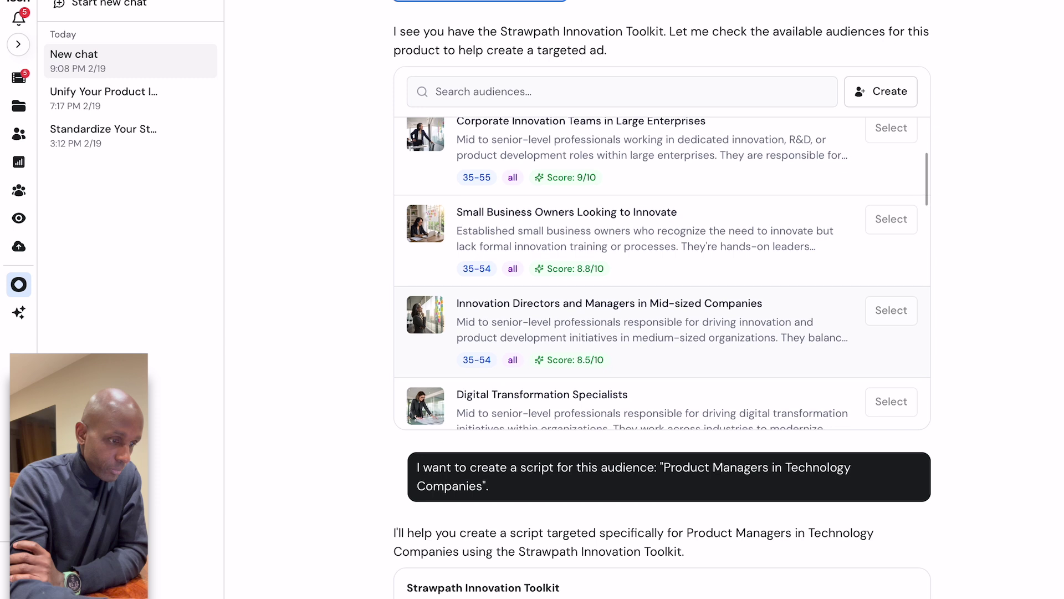
pyautogui.scroll(-1, 663, 273)
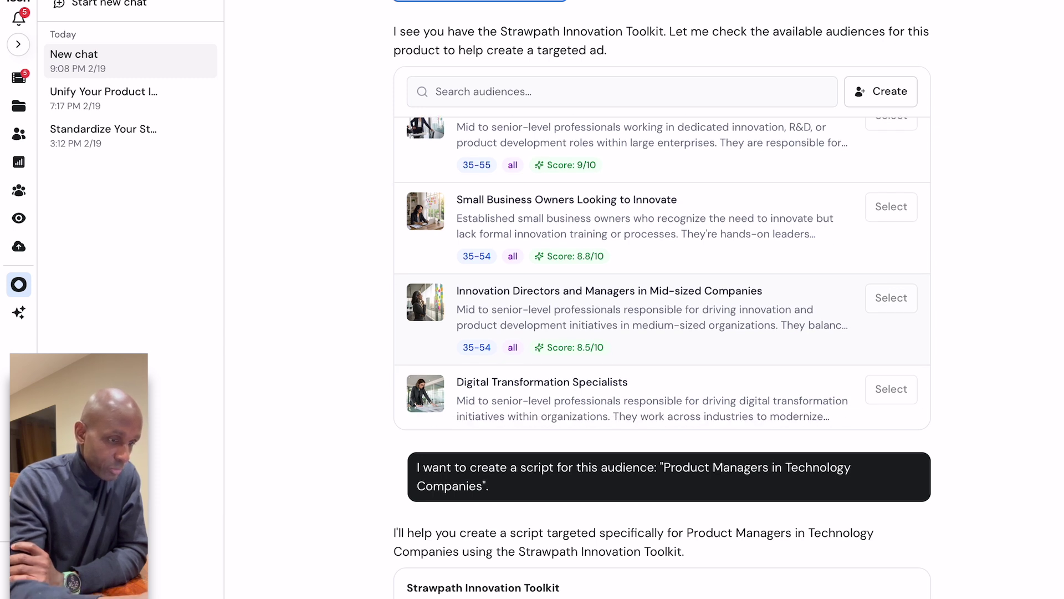
pyautogui.scroll(-2, 662, 274)
pyautogui.scroll(-15, 663, 274)
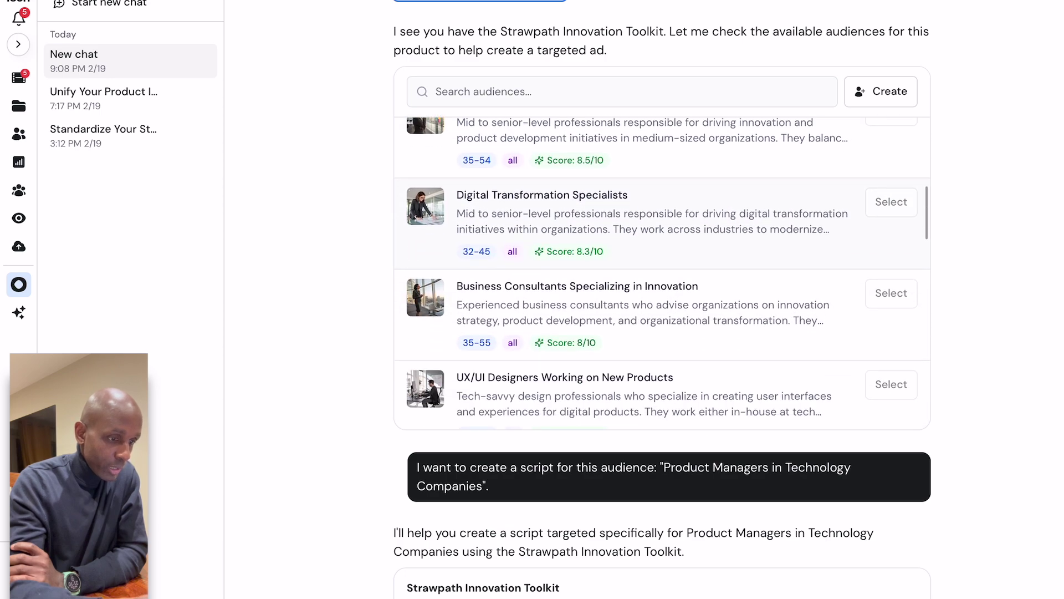
pyautogui.scroll(-10, 662, 273)
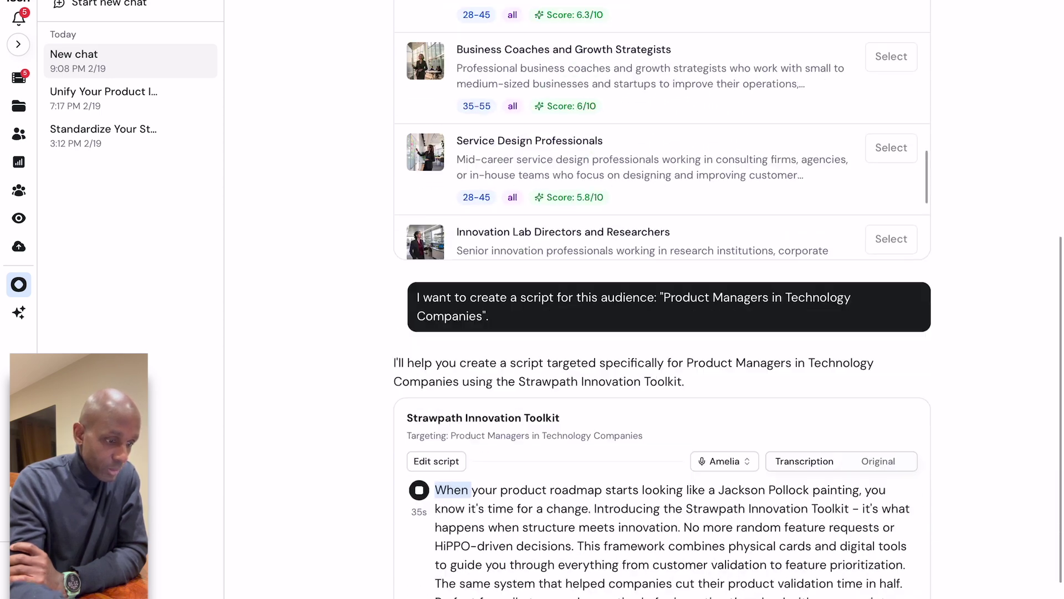
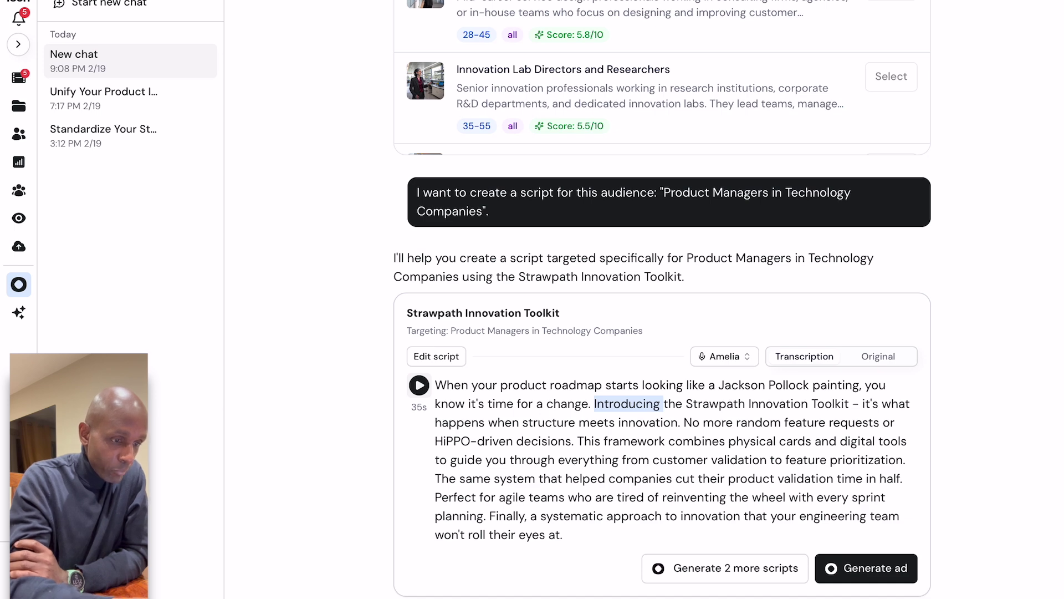
# - Change the script's voiceover to the stock voice Brittney and preview part of the narration
pyautogui.click(724, 356)
pyautogui.click(528, 474)
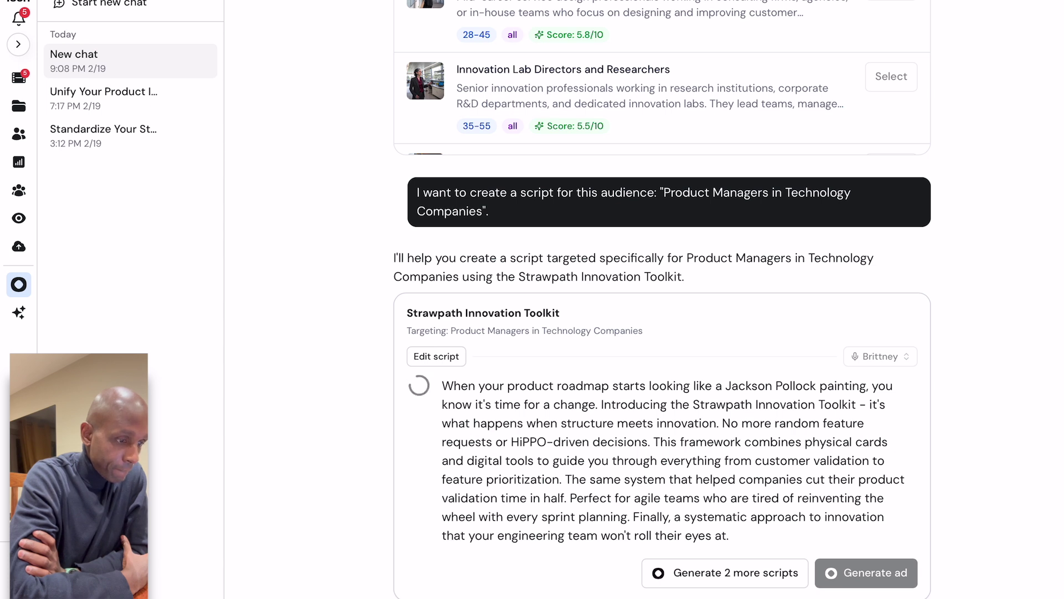
pyautogui.scroll(5, 662, 300)
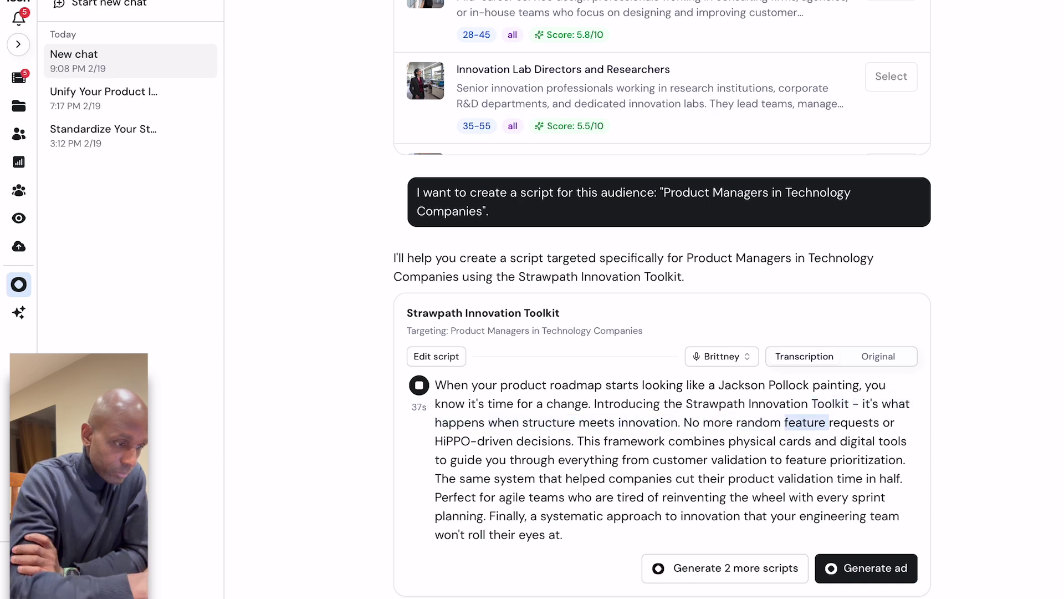
pyautogui.press('space')
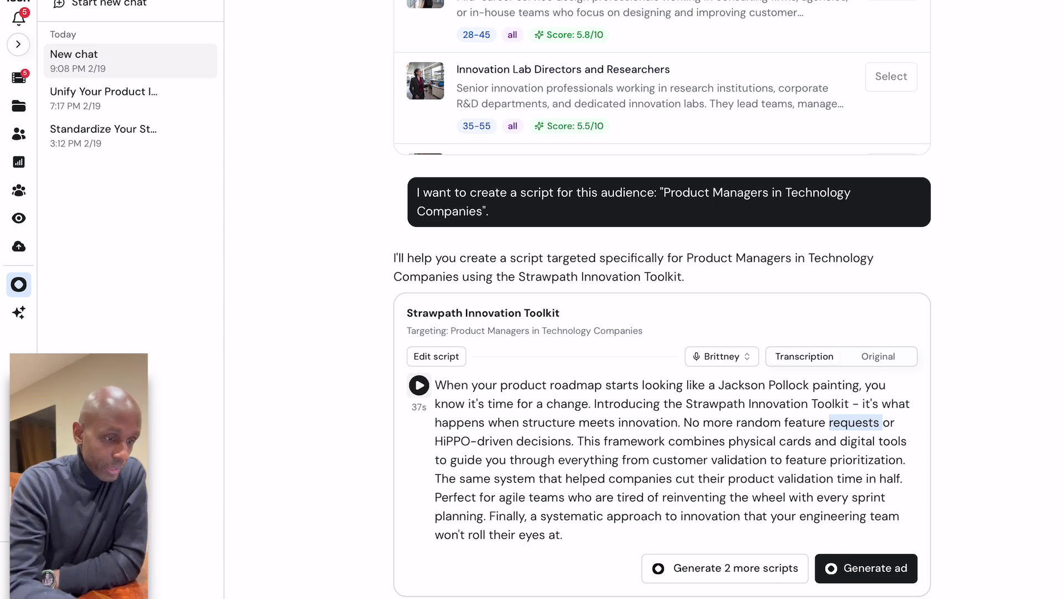
# - Browse the female and male stock voices available for the script's voiceover, keeping the current selection
pyautogui.click(722, 356)
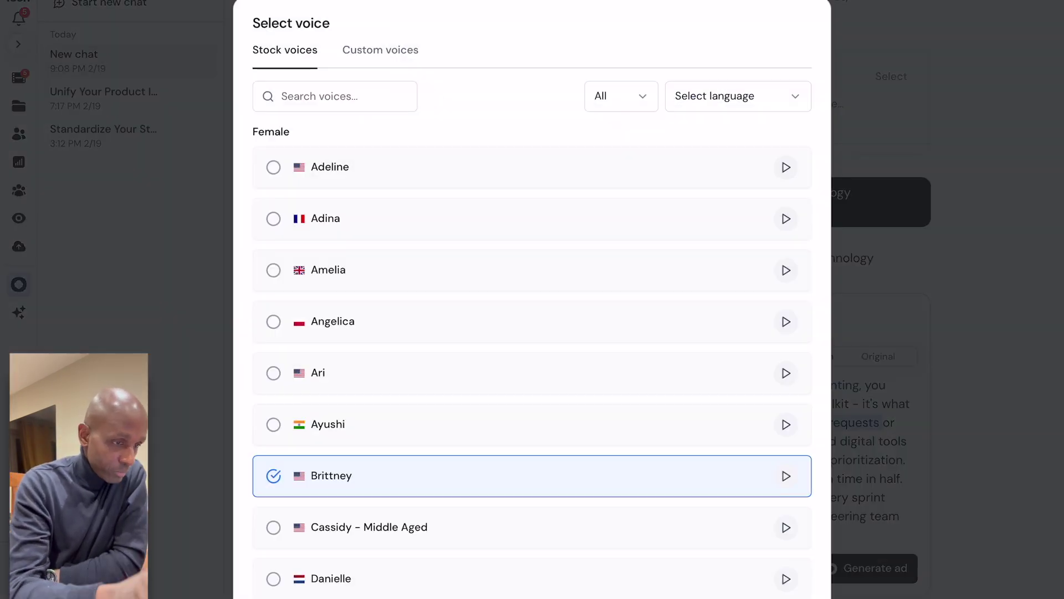
pyautogui.scroll(-15, 532, 344)
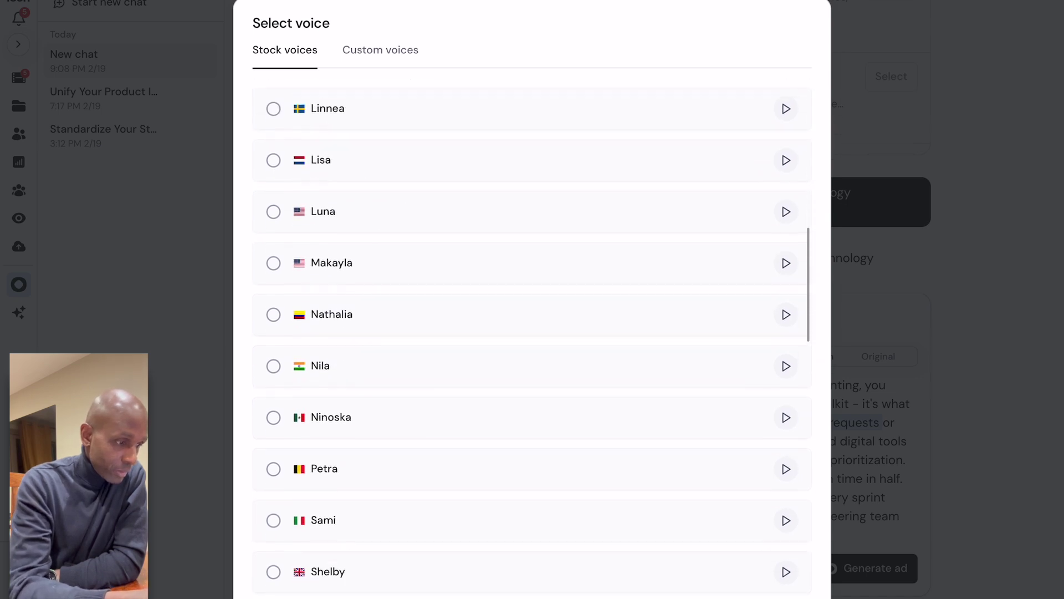
pyautogui.scroll(-2, 532, 343)
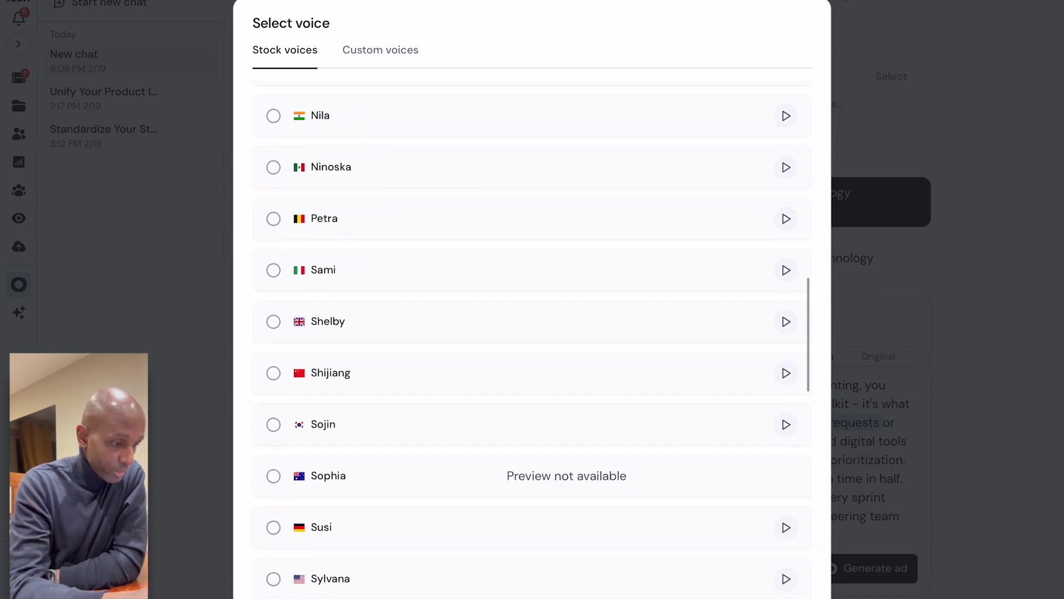
pyautogui.scroll(-6, 532, 344)
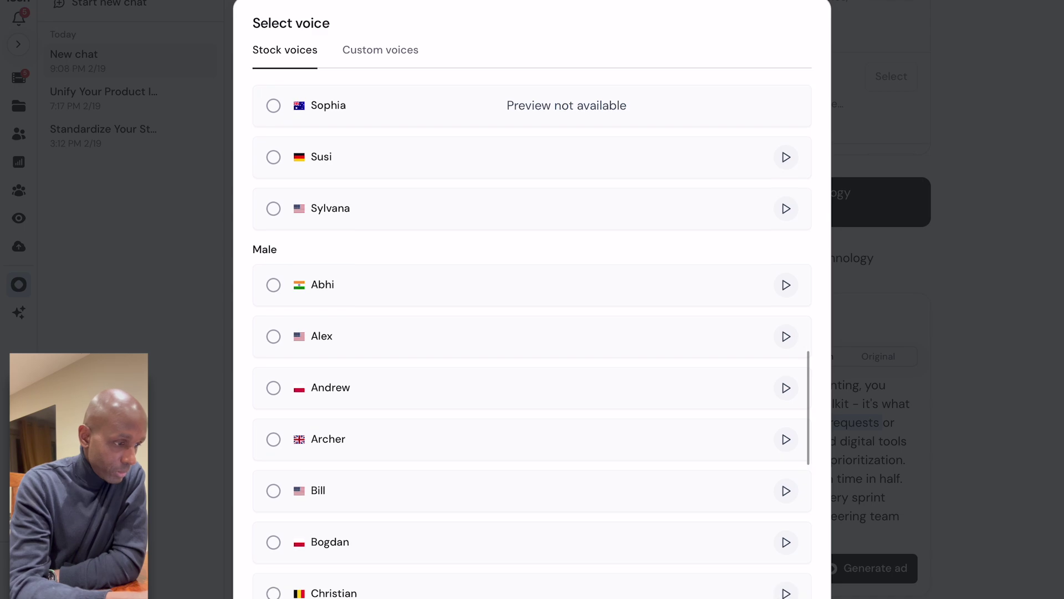
pyautogui.scroll(-2, 532, 344)
pyautogui.scroll(15, 532, 344)
pyautogui.press('Escape')
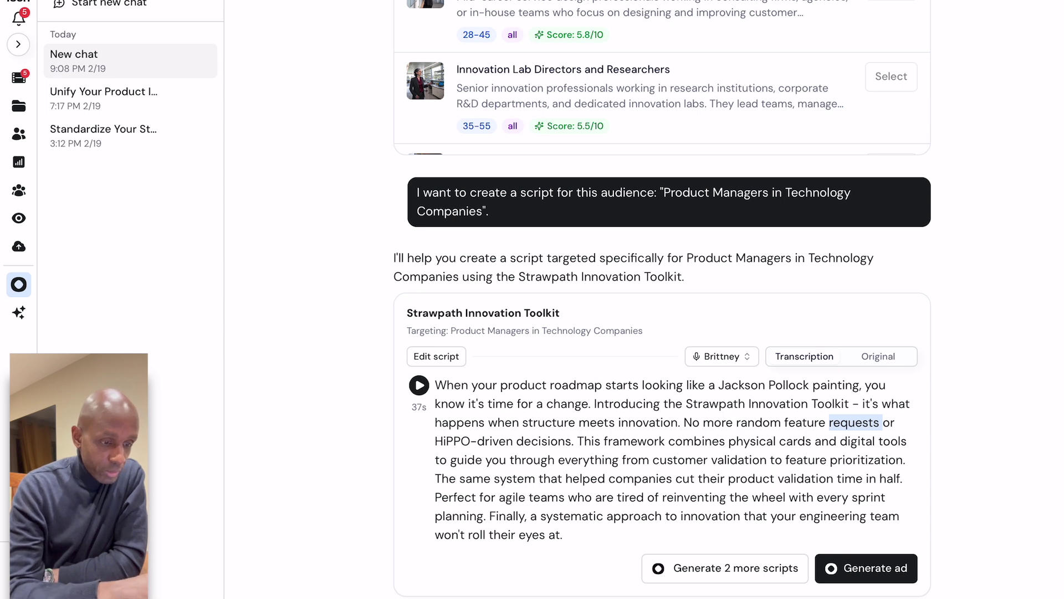
# - Generate two more scripts and start an ad from the "Your backlog's growing" script with Amelia's voiceover, no AI UGC and all video tags
pyautogui.click(725, 568)
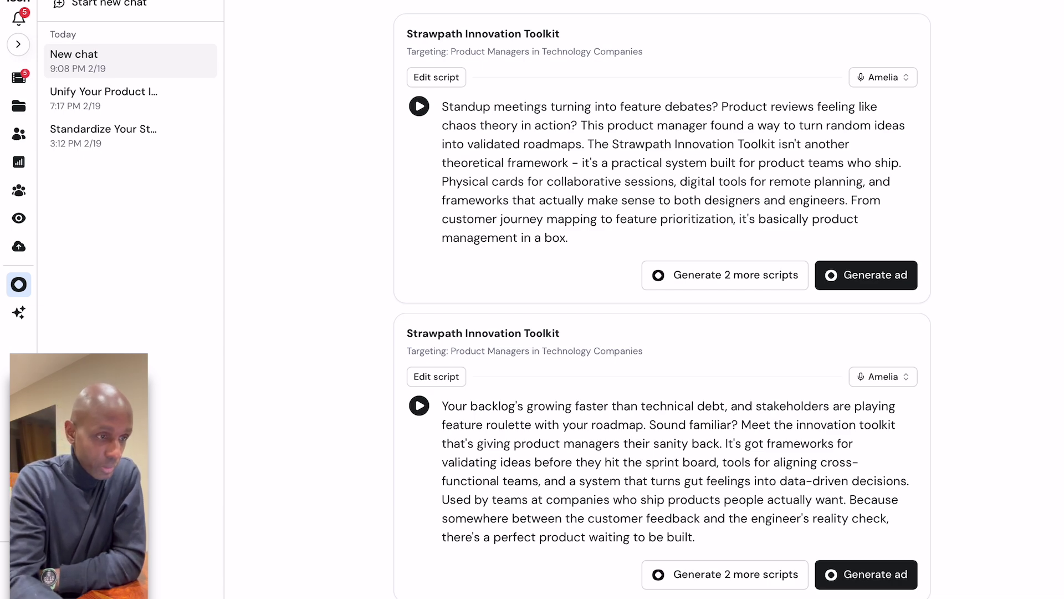
pyautogui.scroll(-1, 661, 299)
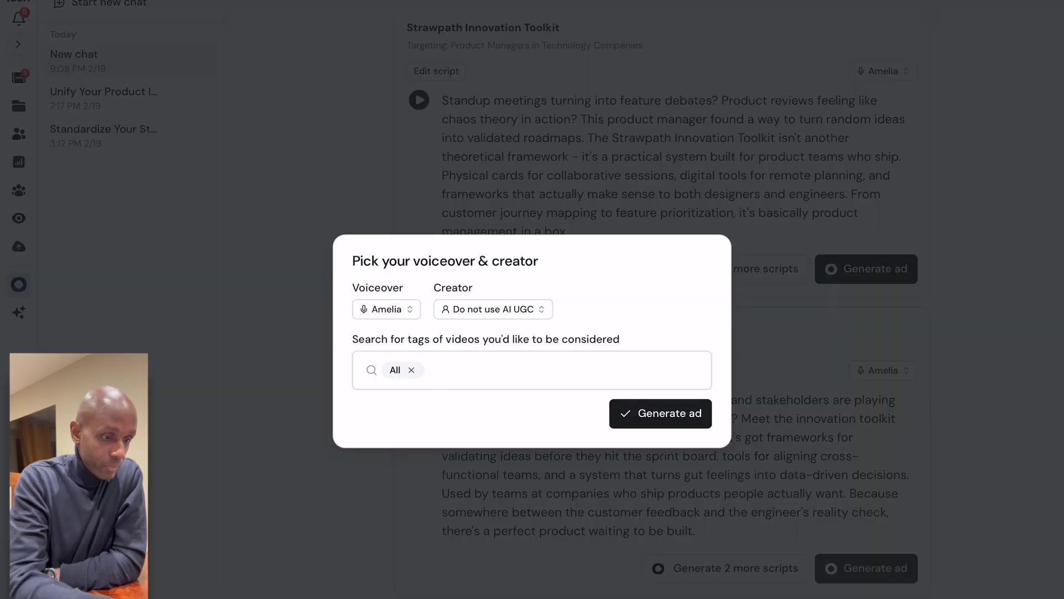
pyautogui.click(661, 413)
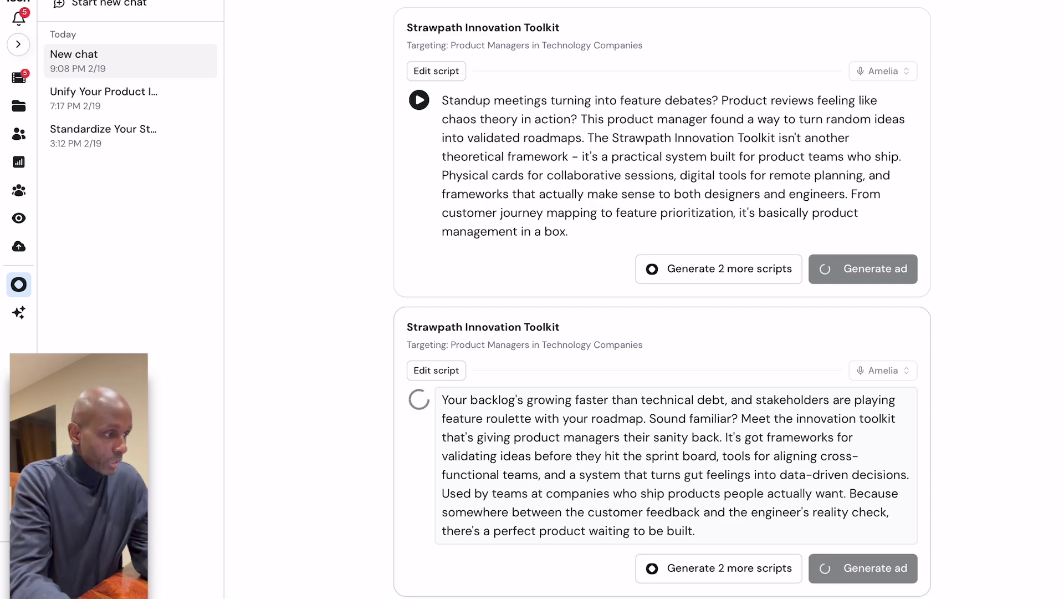
# - Open Audience Research and look over the list of suggested audiences
pyautogui.click(18, 44)
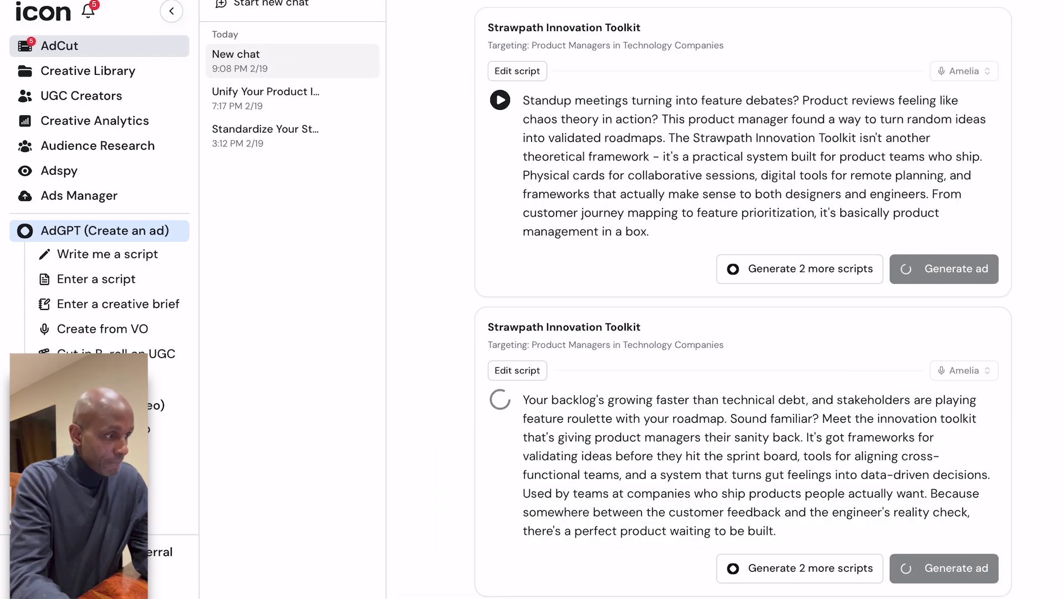
pyautogui.click(98, 145)
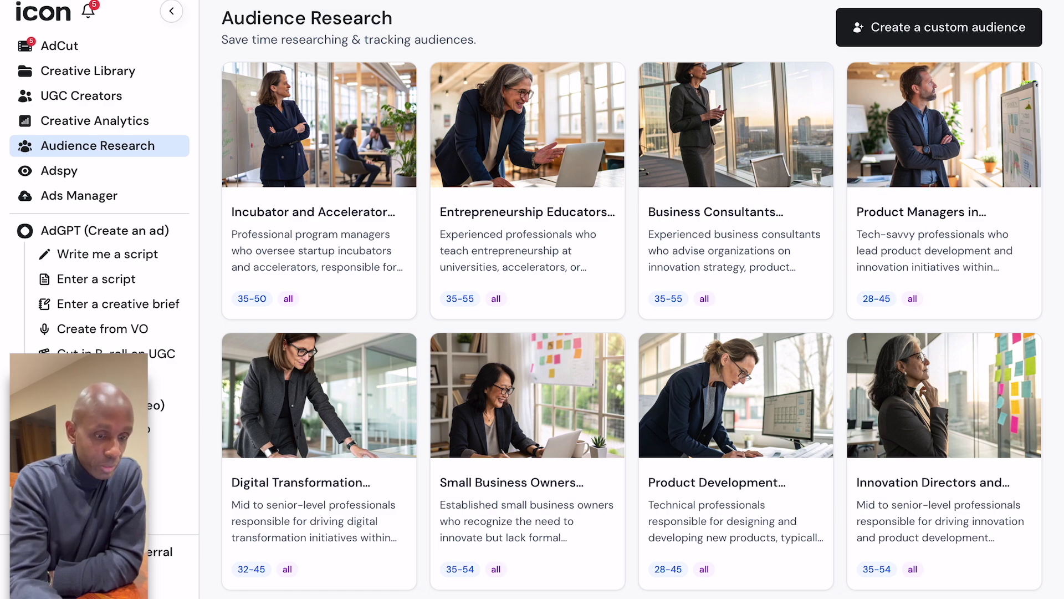
pyautogui.scroll(-7, 632, 327)
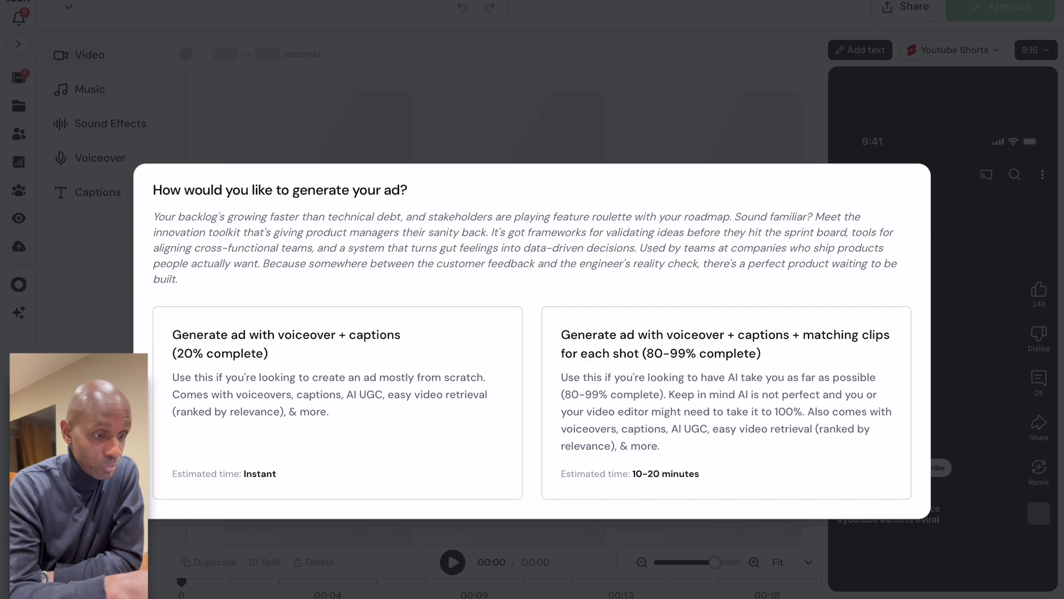
# - Generate the ad with voiceover, captions and matching clips for each shot, and look through its storyboard
pyautogui.click(726, 402)
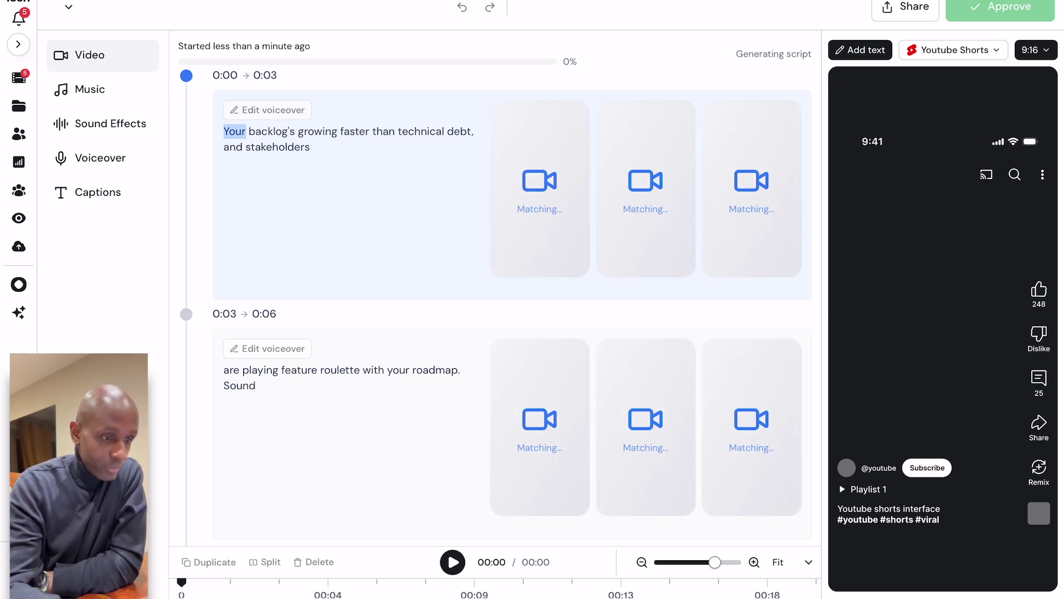
pyautogui.scroll(-5, 495, 288)
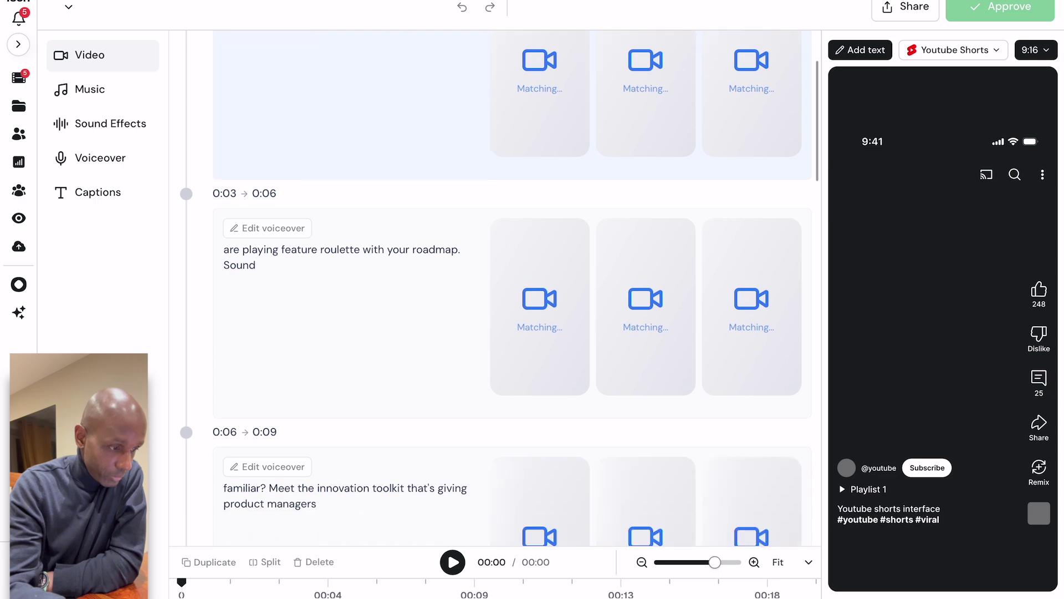
pyautogui.scroll(-4, 499, 288)
pyautogui.scroll(7, 498, 288)
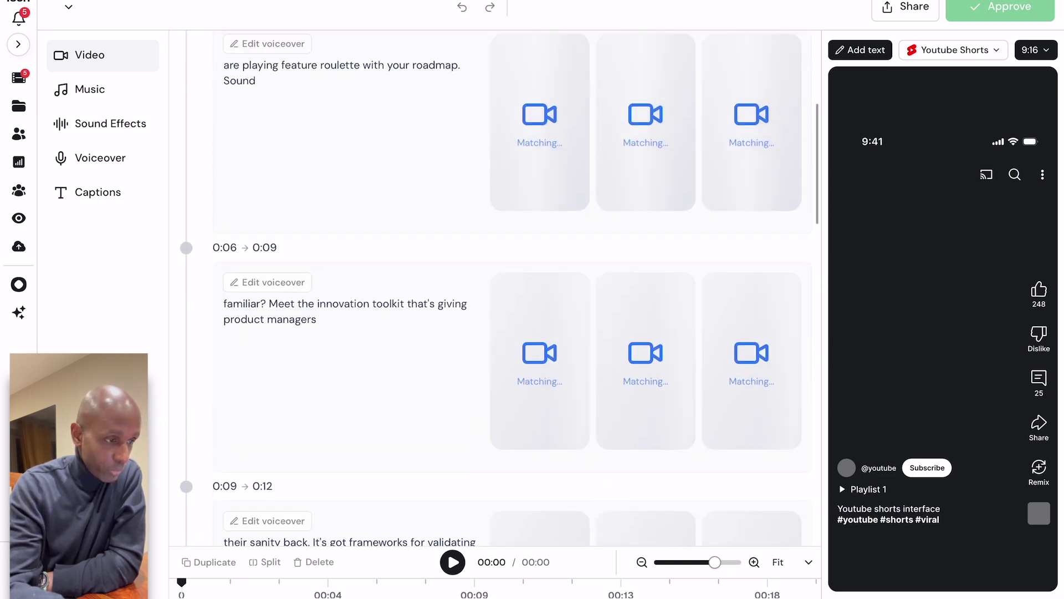
pyautogui.scroll(3, 499, 289)
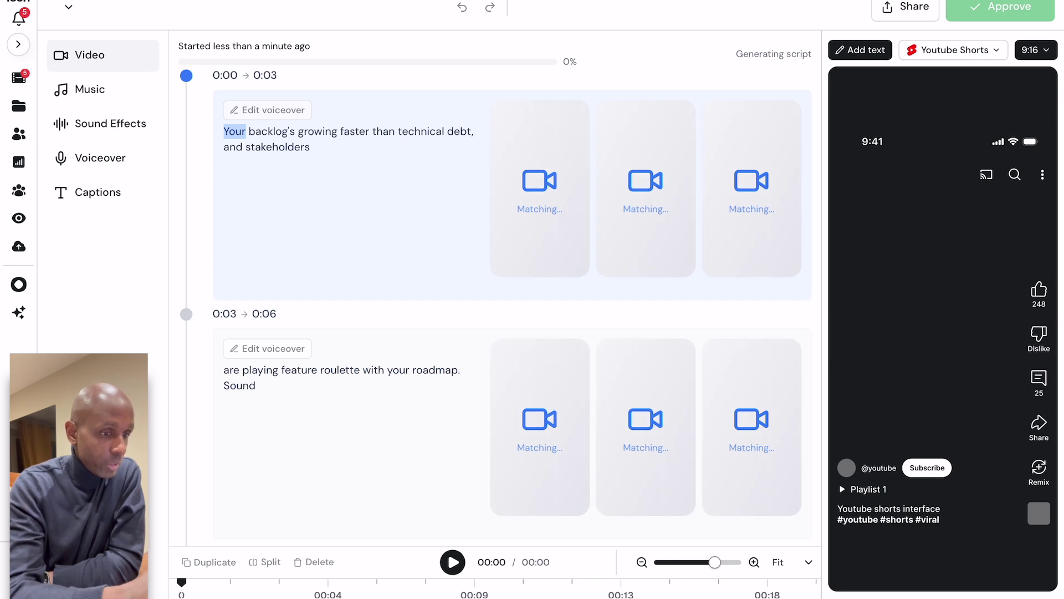
pyautogui.scroll(-3, 499, 286)
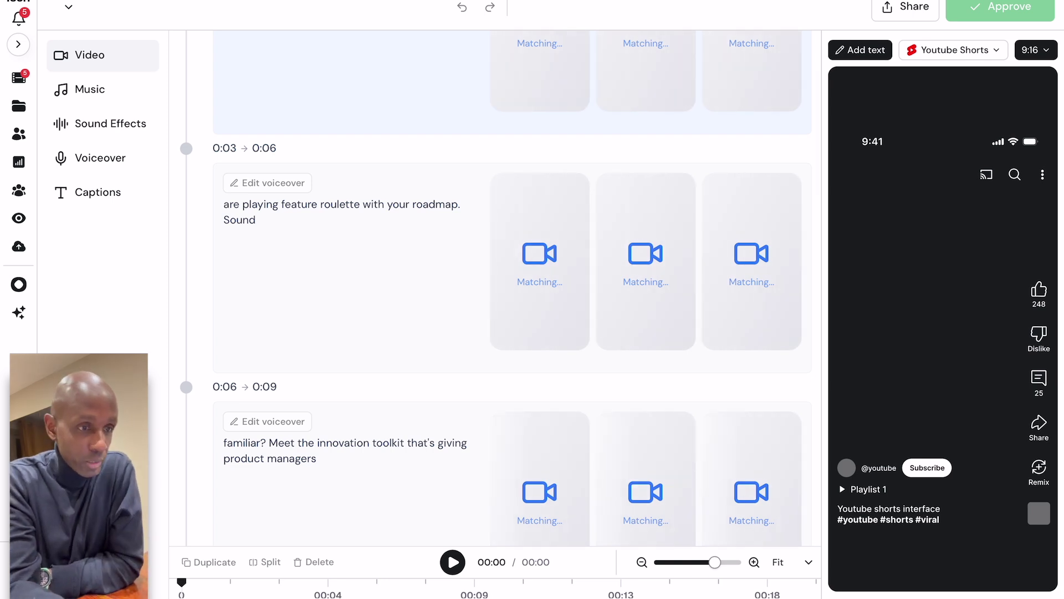
# - Examine the ad editor's preview platforms and its music, sound effects, voiceover and captions options, and return to the video storyboard
pyautogui.click(953, 50)
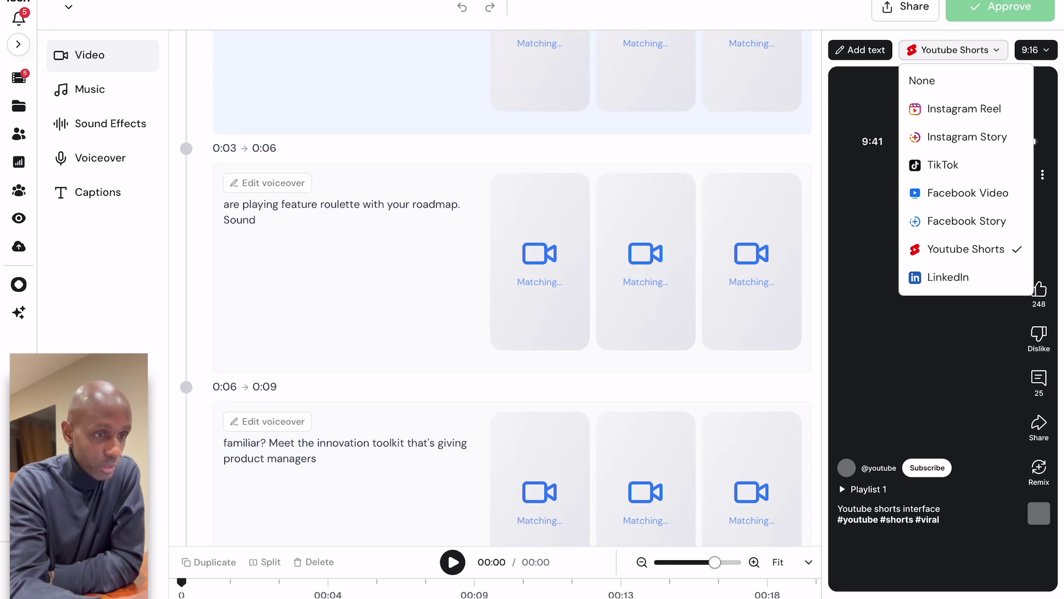
pyautogui.press('Escape')
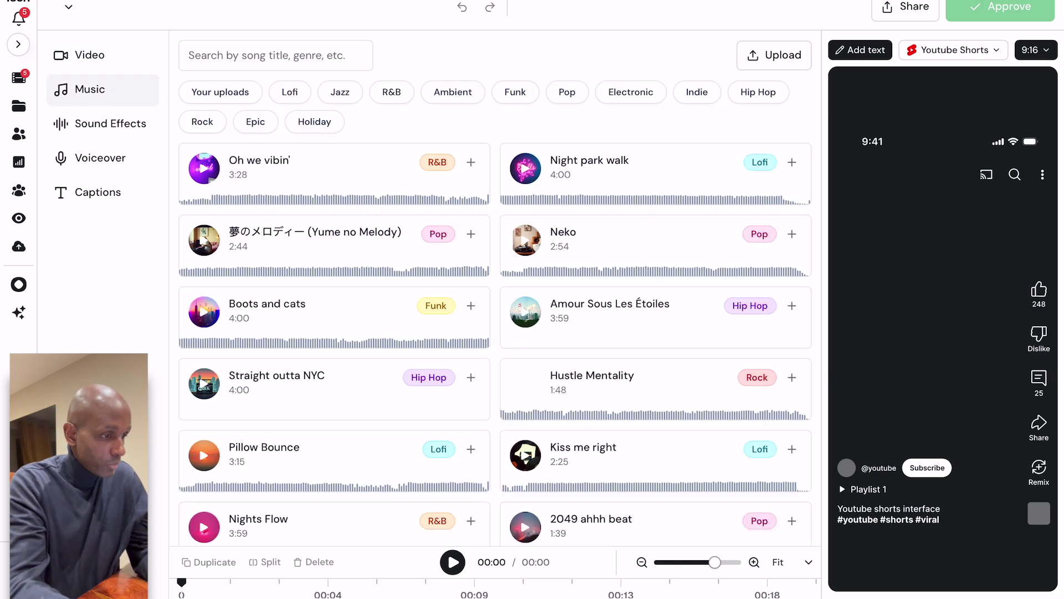
pyautogui.click(103, 123)
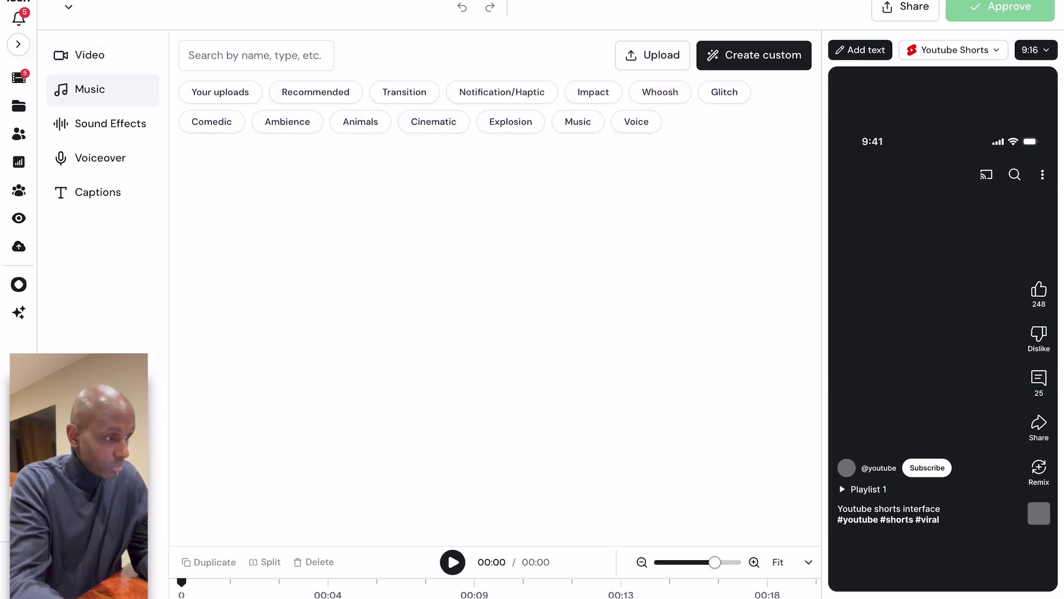
pyautogui.click(102, 158)
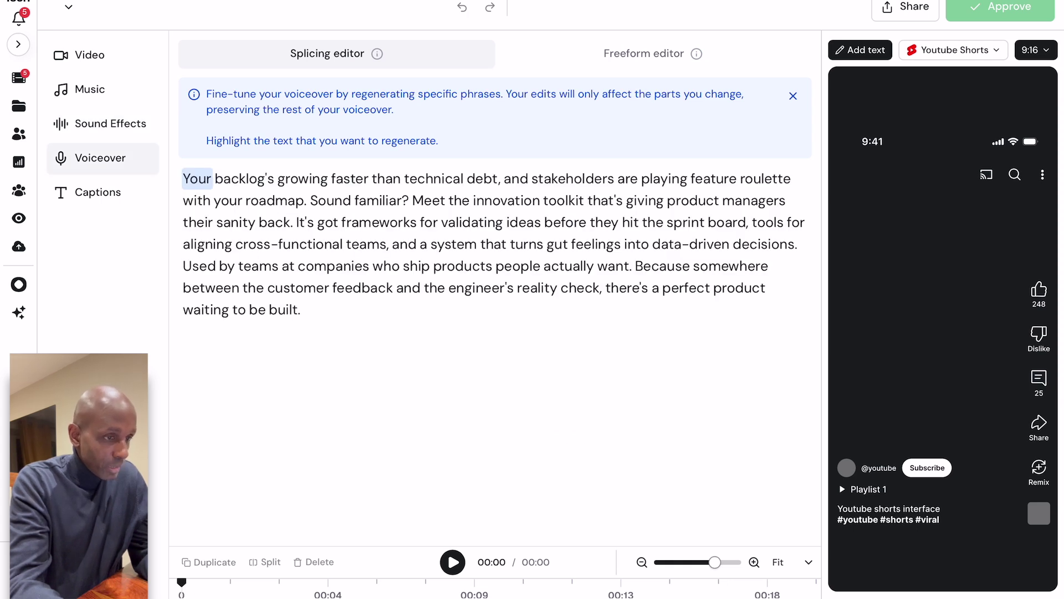
pyautogui.click(103, 193)
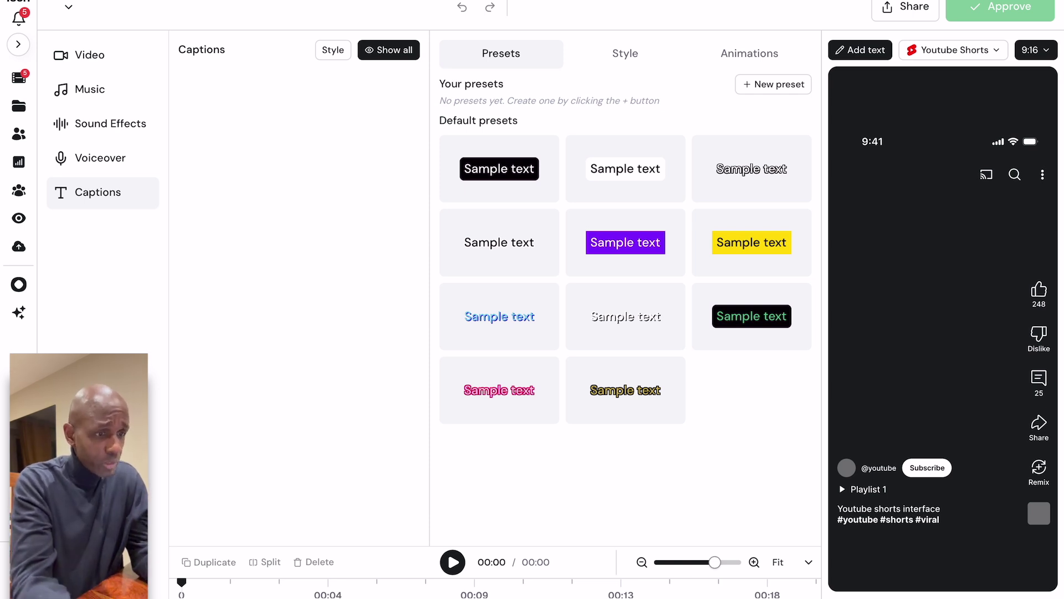
pyautogui.click(103, 55)
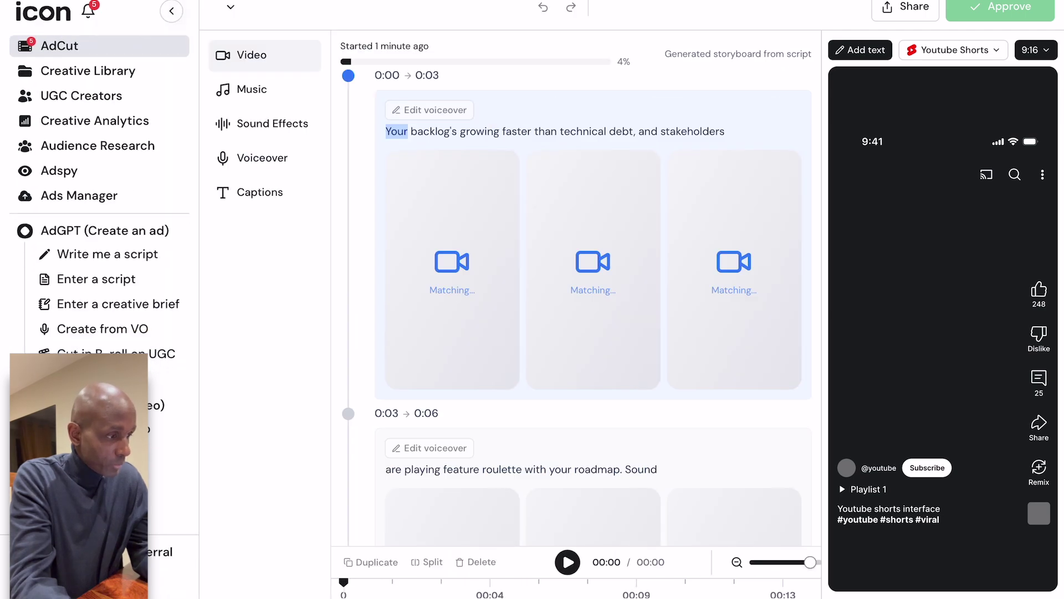
# - Return to Audience Research and browse the audience cards down to the innovation lab, startup founder and business coach groups
pyautogui.click(97, 146)
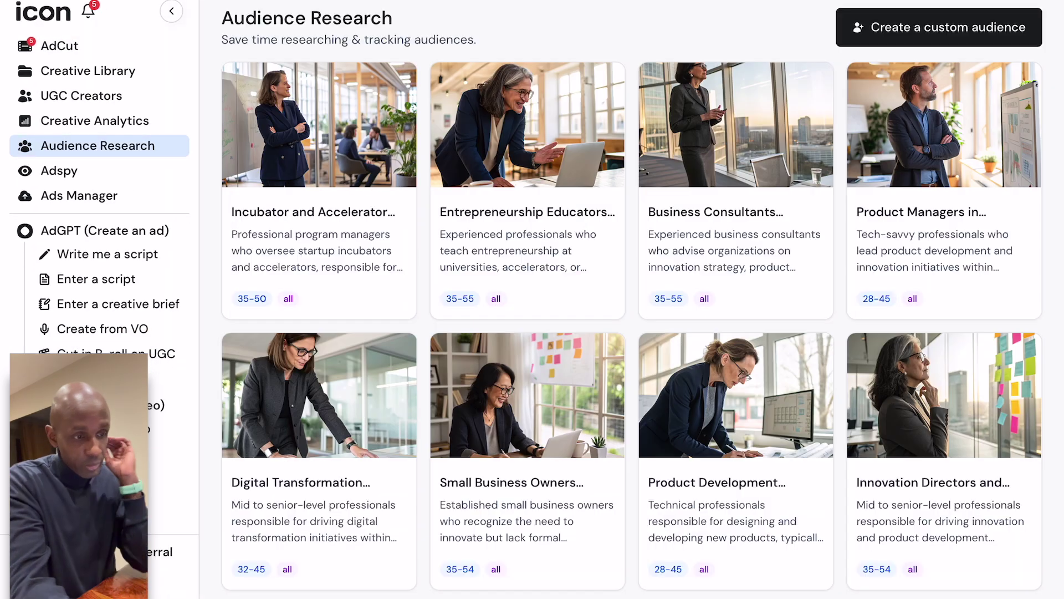
pyautogui.scroll(-10, 626, 300)
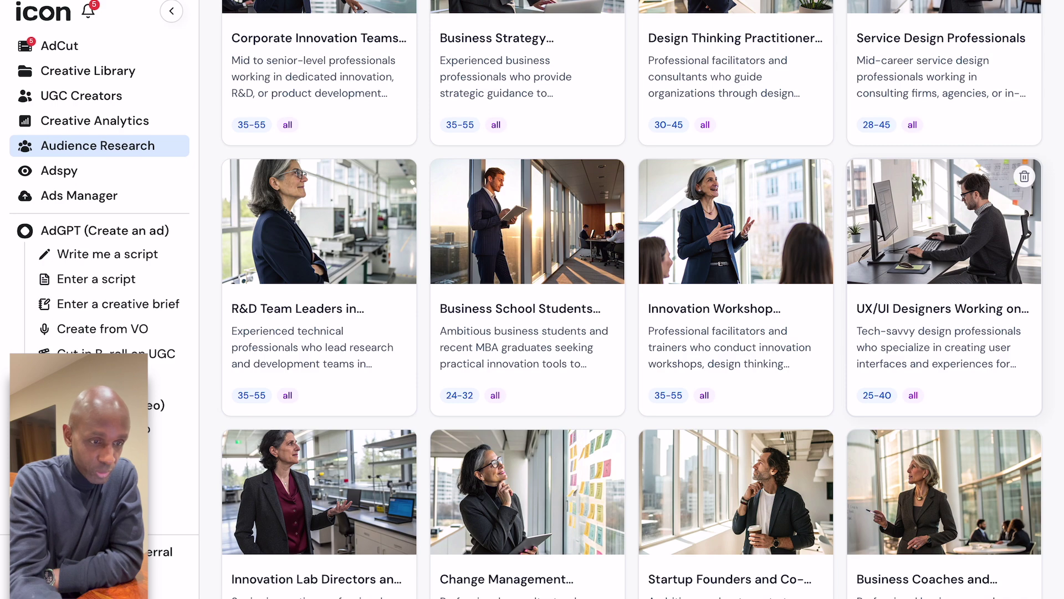
pyautogui.scroll(10, 642, 299)
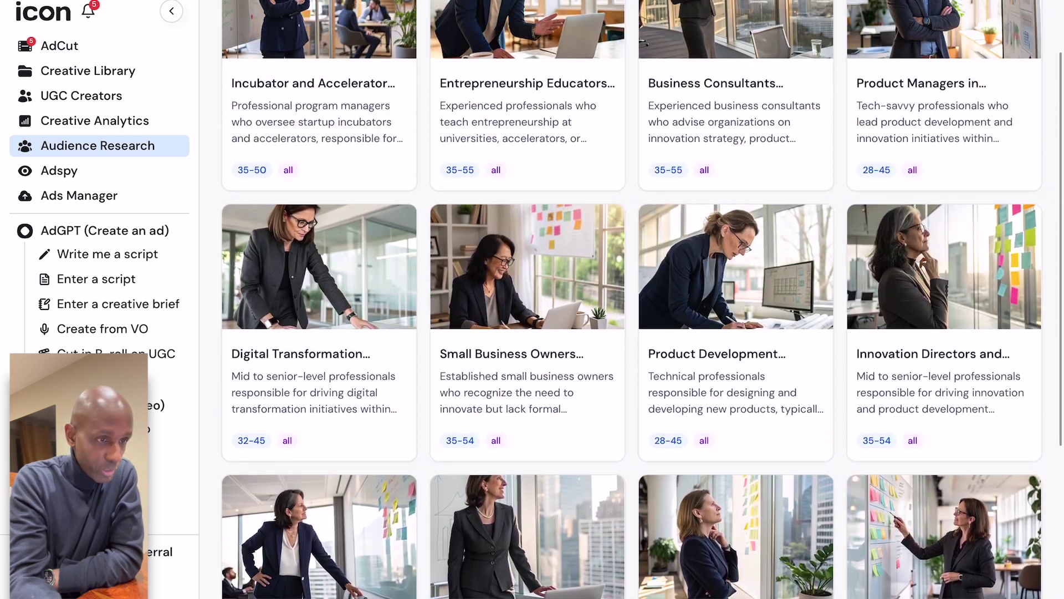
pyautogui.scroll(3, 642, 300)
# - Read the Product Managers in Technology Companies profile, including its psychographics, pain points, purchase motivations and supporting evidence, and close it
pyautogui.moveTo(1035, 67)
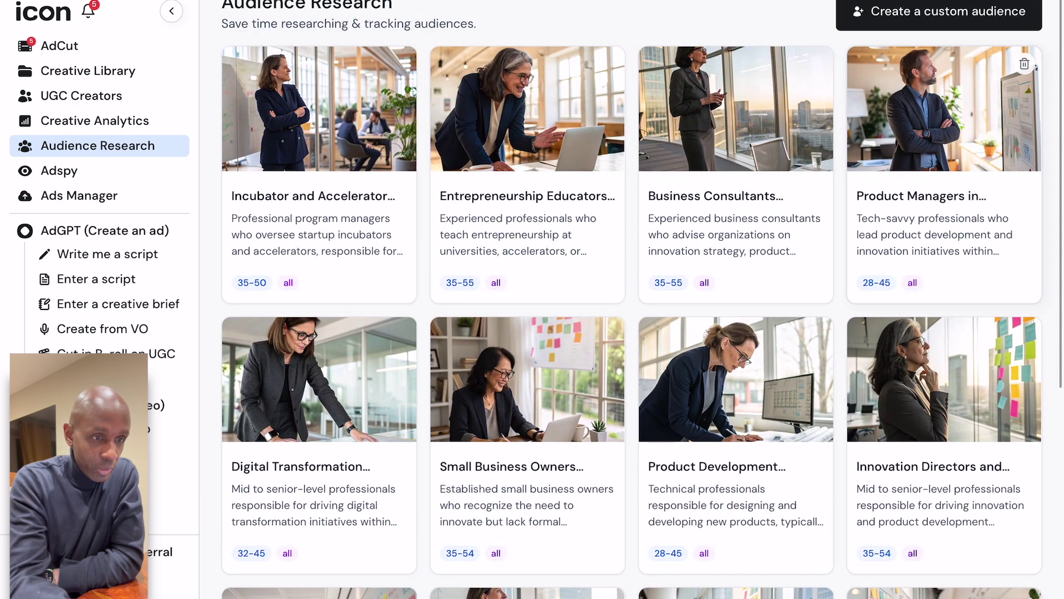
pyautogui.click(1036, 68)
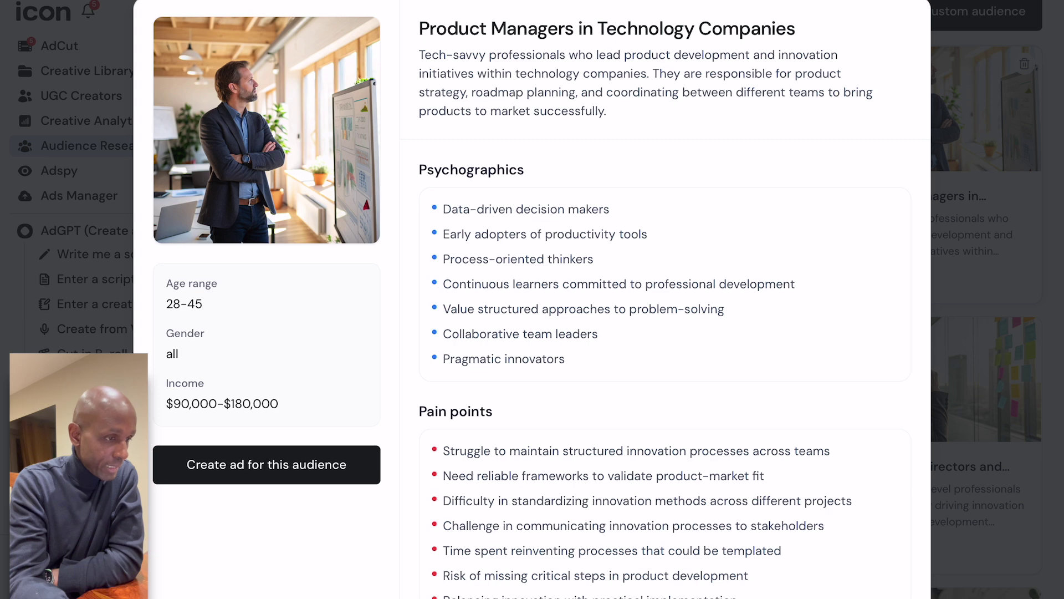
pyautogui.scroll(-8, 665, 388)
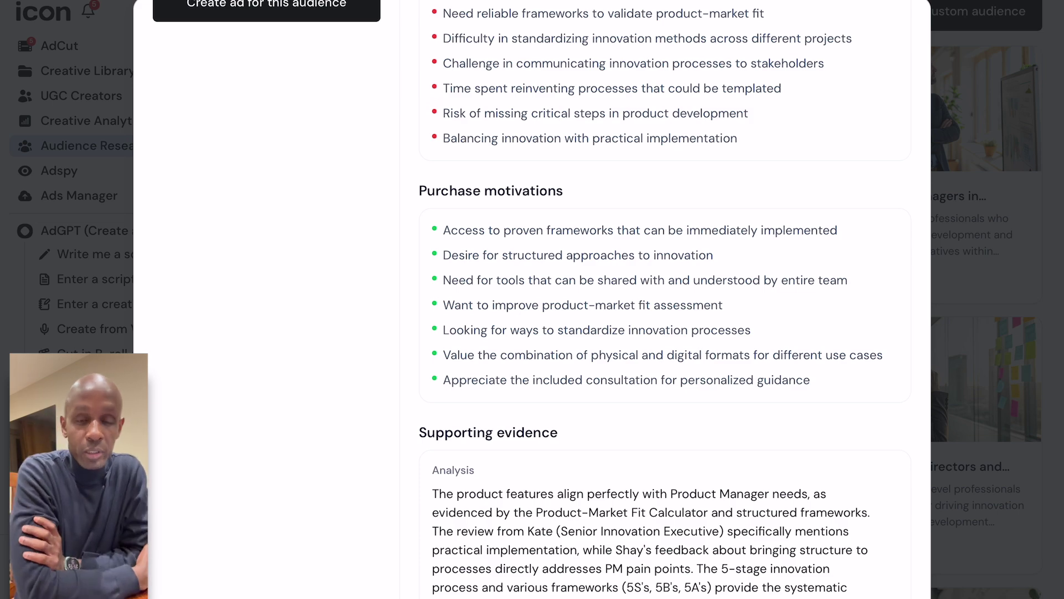
pyautogui.scroll(10, 532, 299)
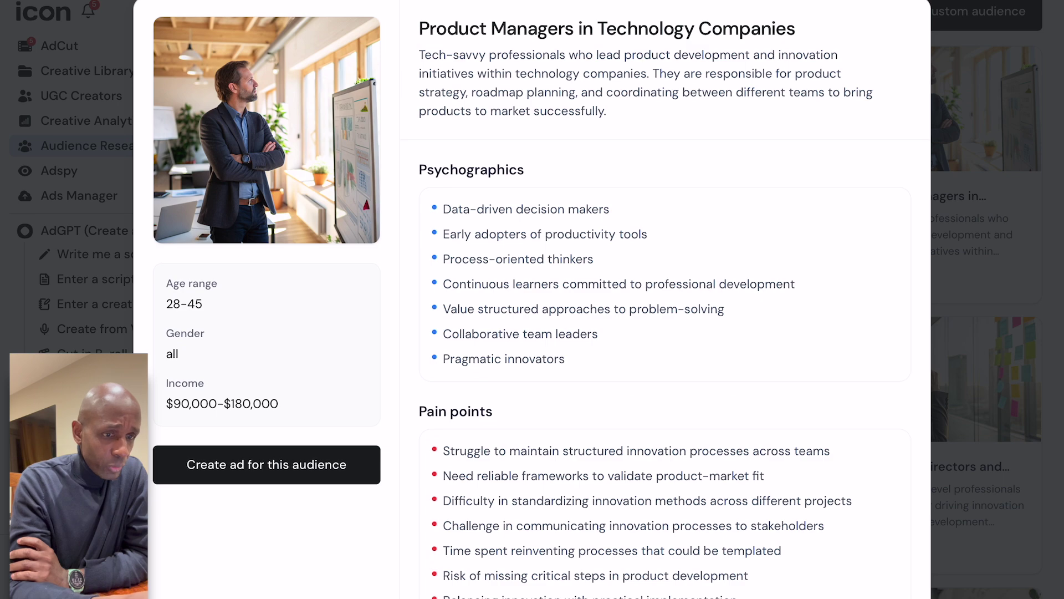
pyautogui.press('Escape')
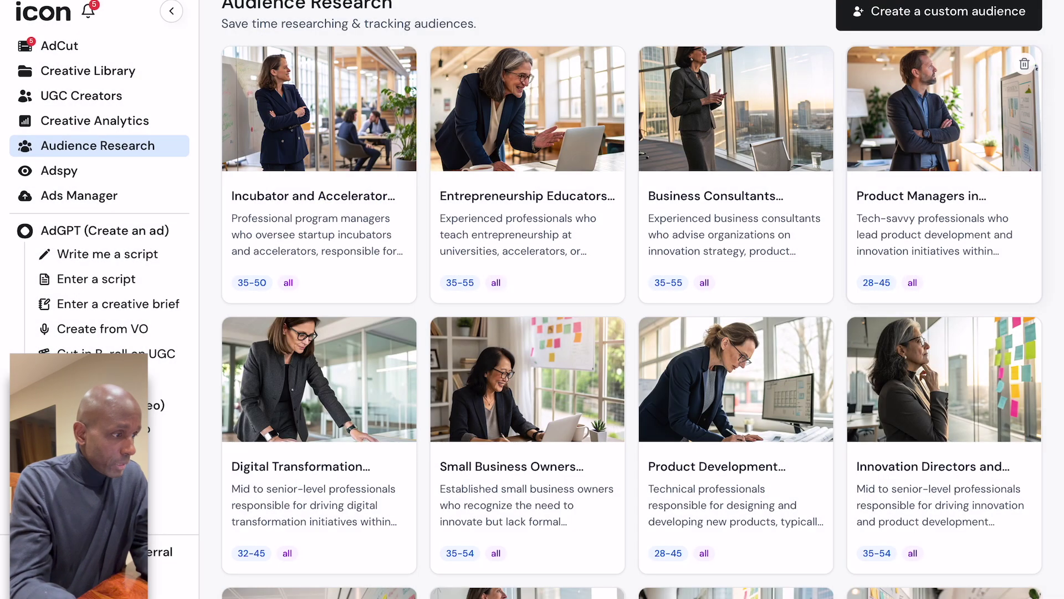
# - Check the new ad's generation progress in AdCut, and visit the AdGPT start page and the Creative Library
pyautogui.click(59, 46)
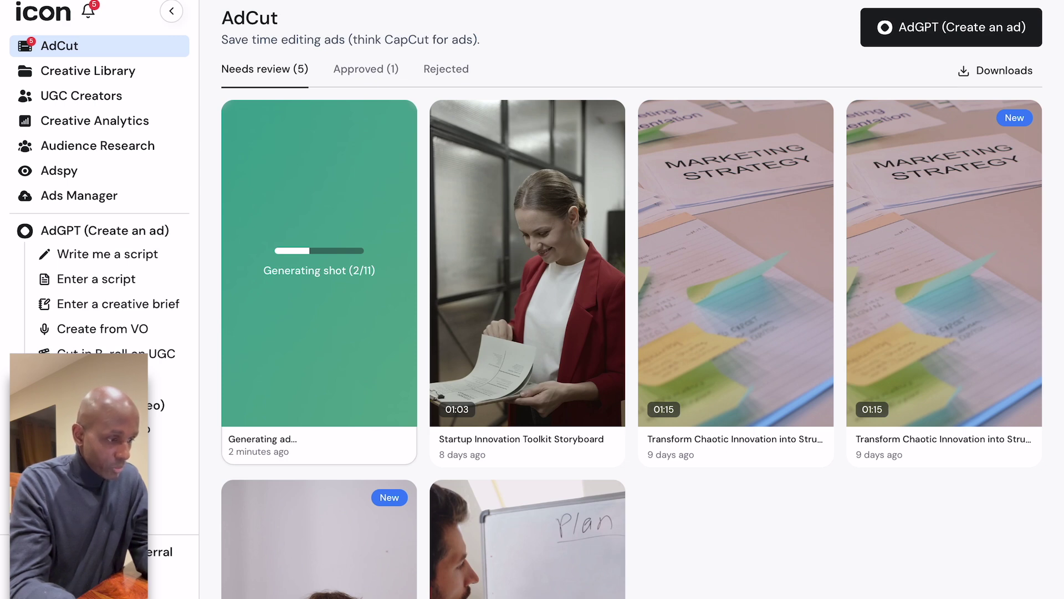
pyautogui.click(99, 254)
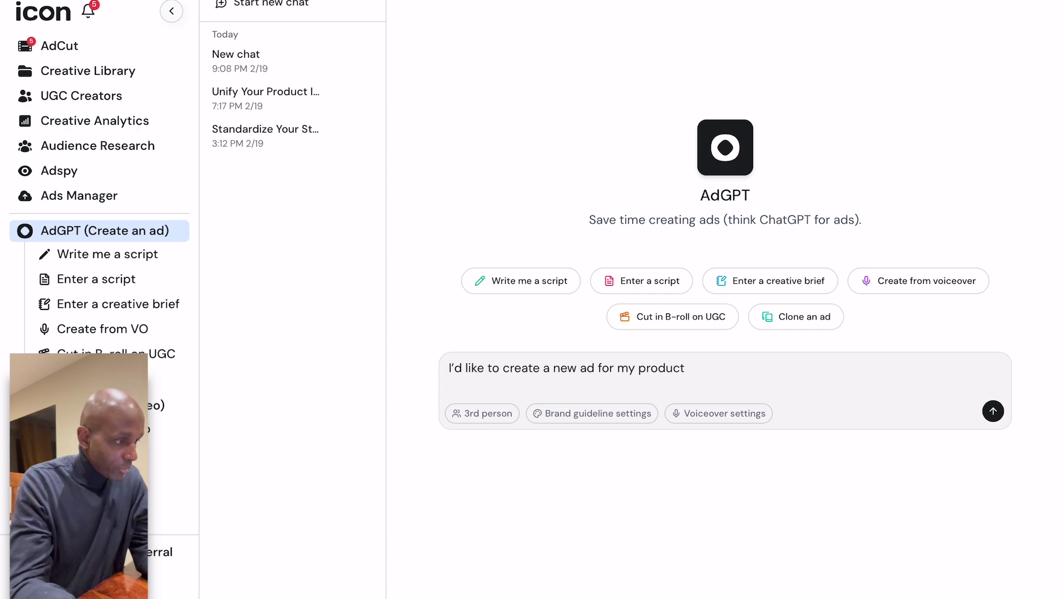
pyautogui.click(87, 70)
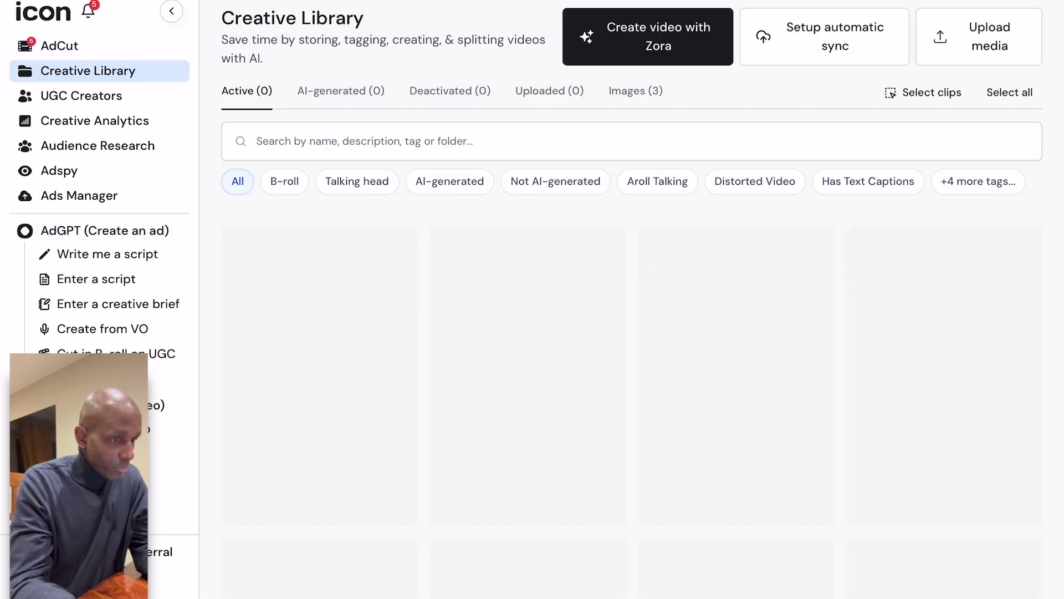
# - Browse the Creative Library from the Strawpath talking-head videos down to the B-roll and stock clips
pyautogui.scroll(-20, 632, 354)
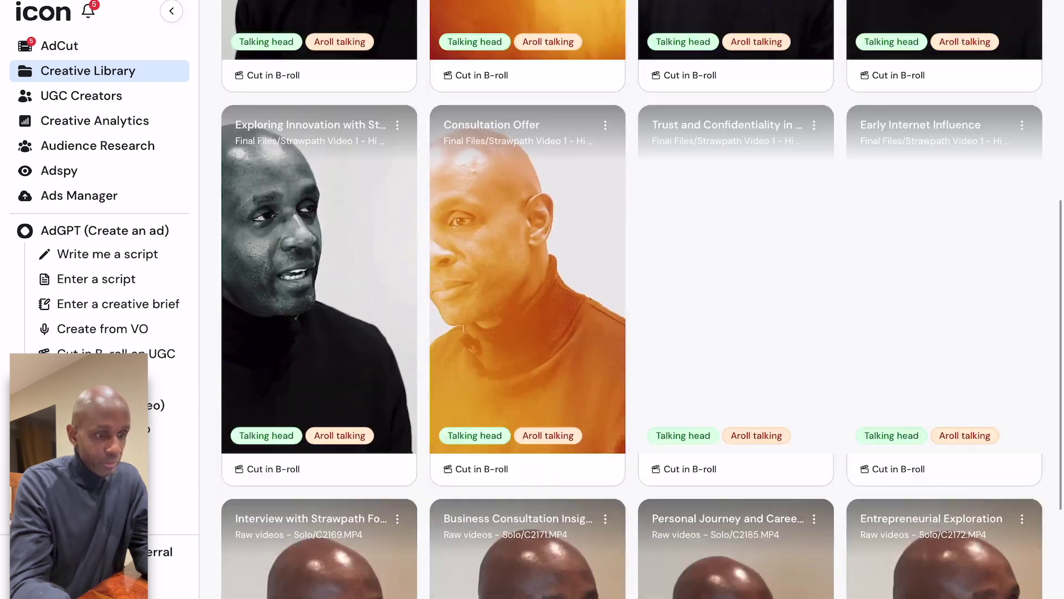
pyautogui.scroll(-20, 632, 354)
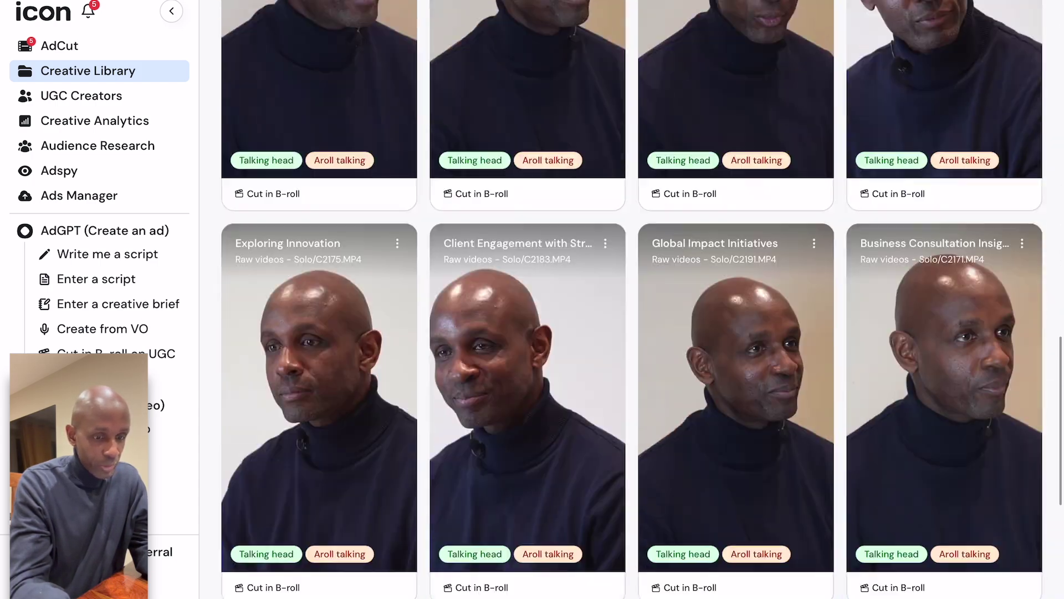
pyautogui.scroll(-10, 632, 355)
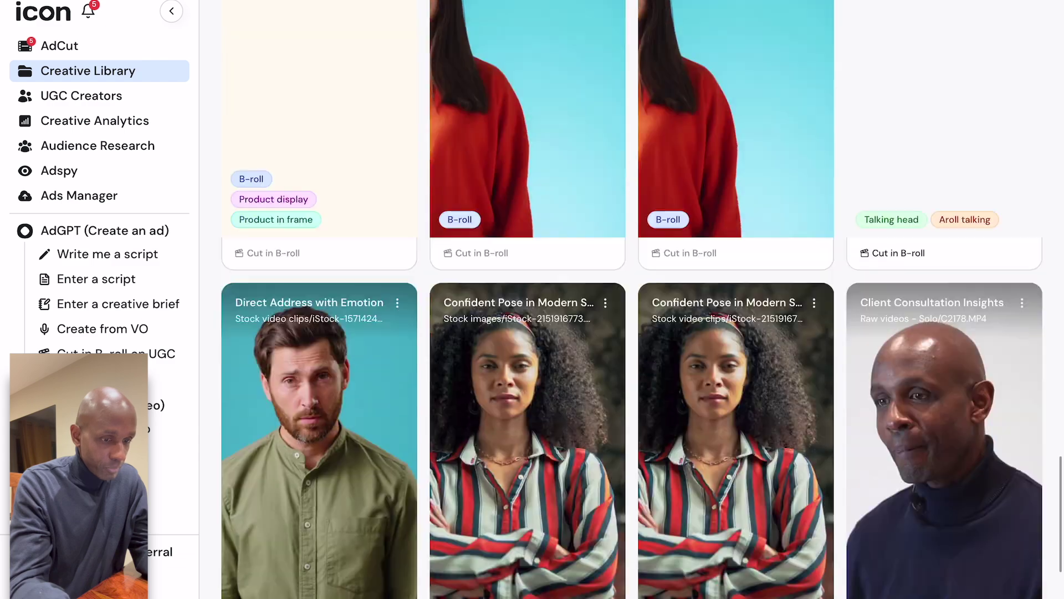
# - Visit the UGC Creators section and browse the creator cards and their available looks
pyautogui.click(81, 95)
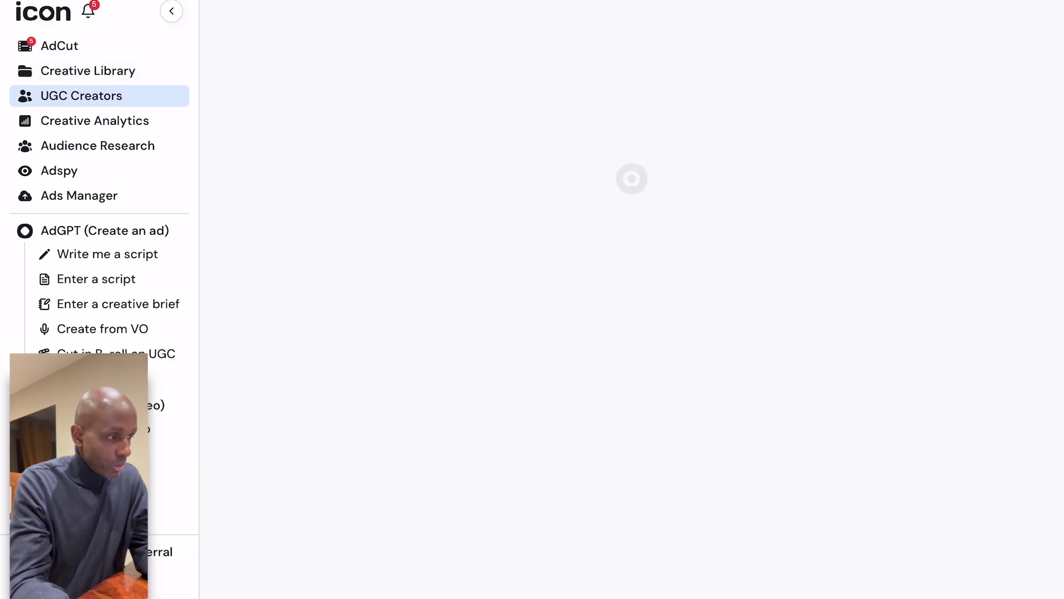
pyautogui.scroll(-1, 632, 299)
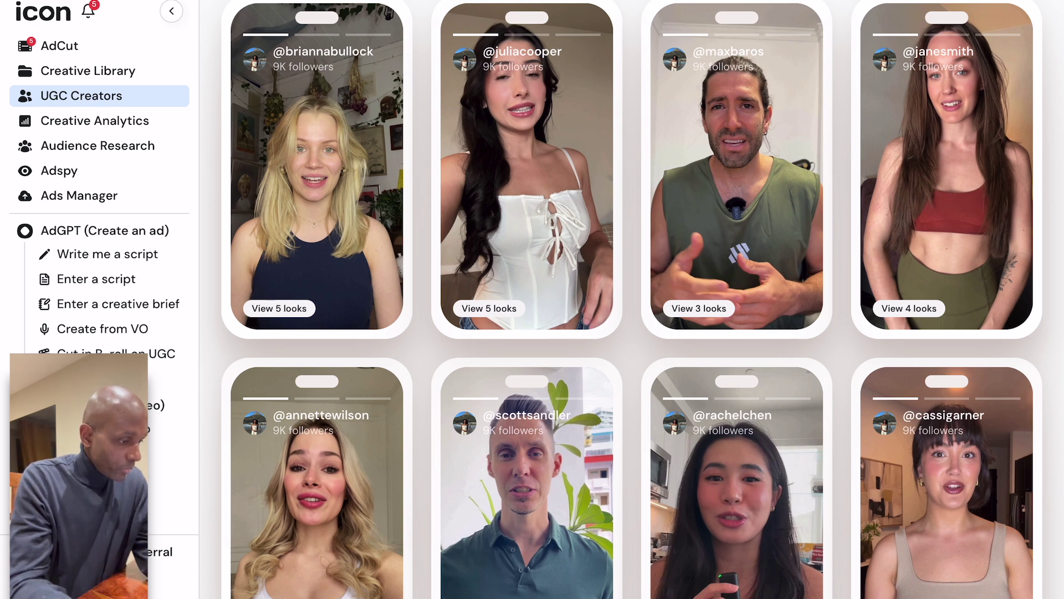
pyautogui.scroll(-1, 638, 299)
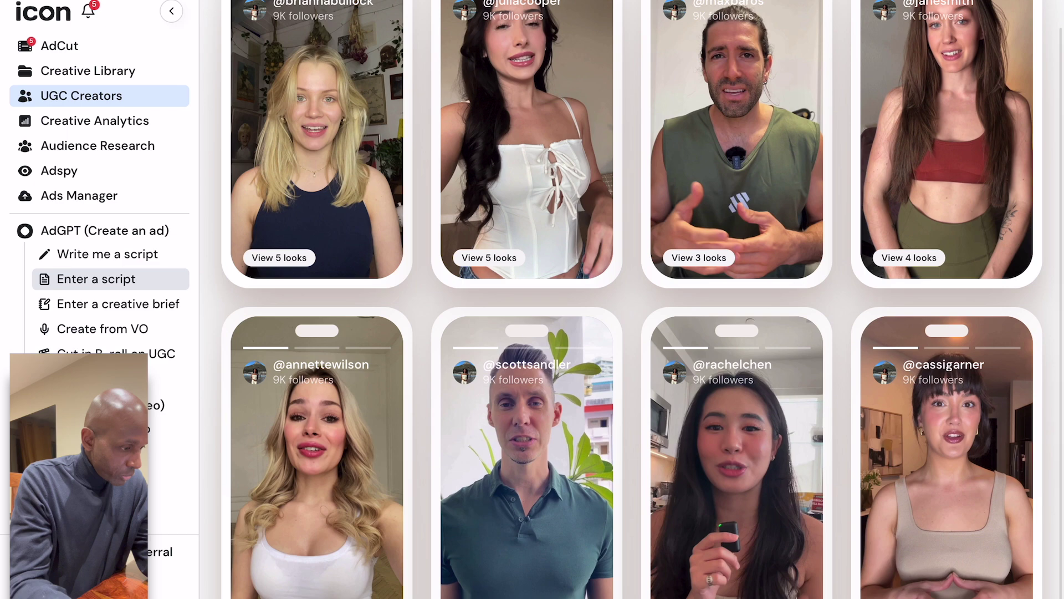
# - Visit the AI video generator's image-to-video page and play the generated clips of the subject walking away and of the subject smiling and turning
pyautogui.click(156, 405)
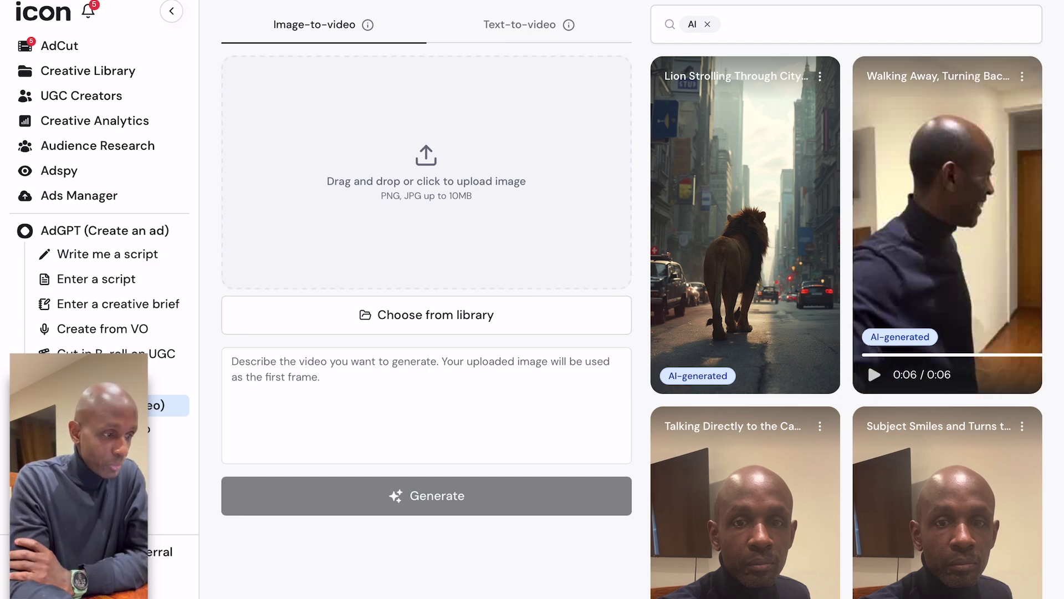
pyautogui.click(867, 359)
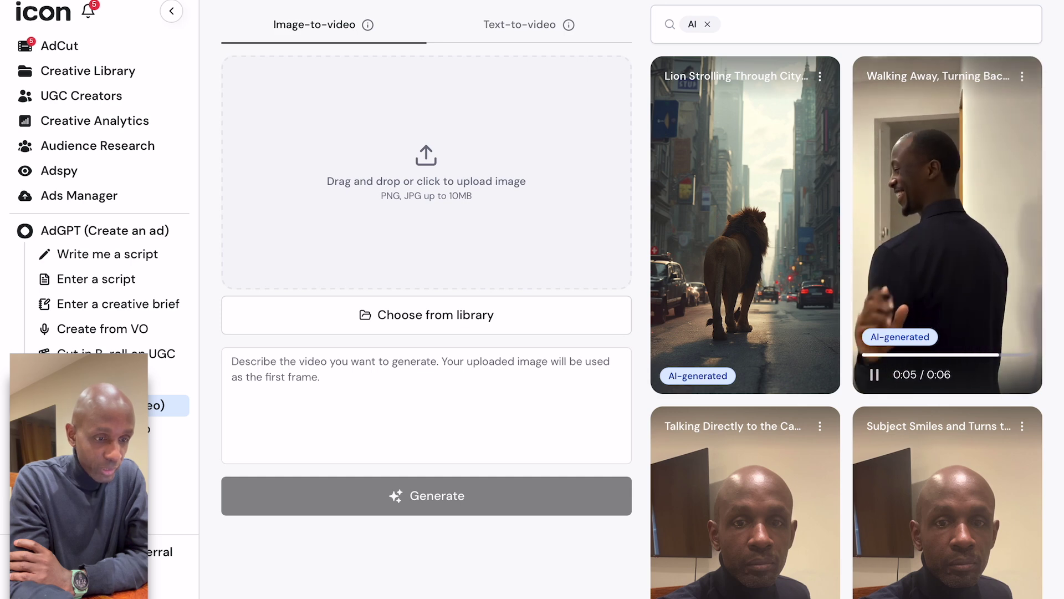
pyautogui.scroll(-8, 846, 324)
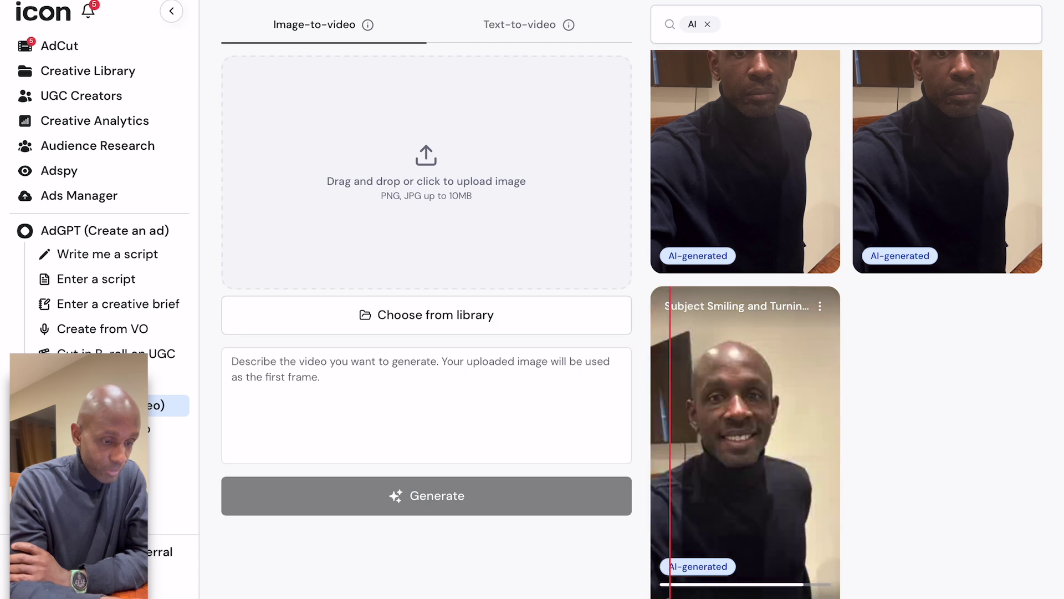
pyautogui.scroll(3, 846, 324)
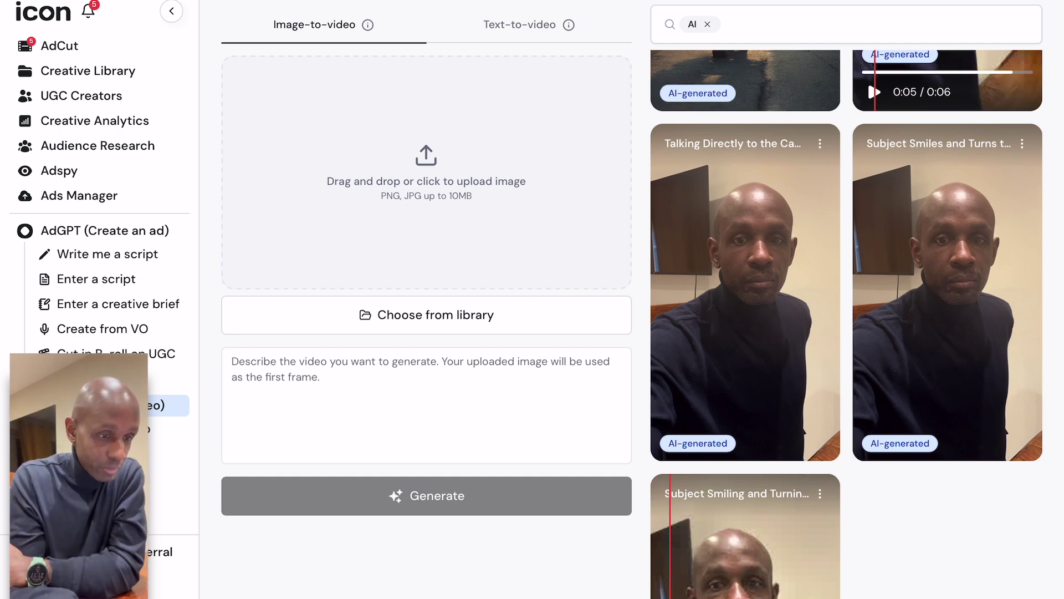
pyautogui.moveTo(915, 292)
pyautogui.click(874, 442)
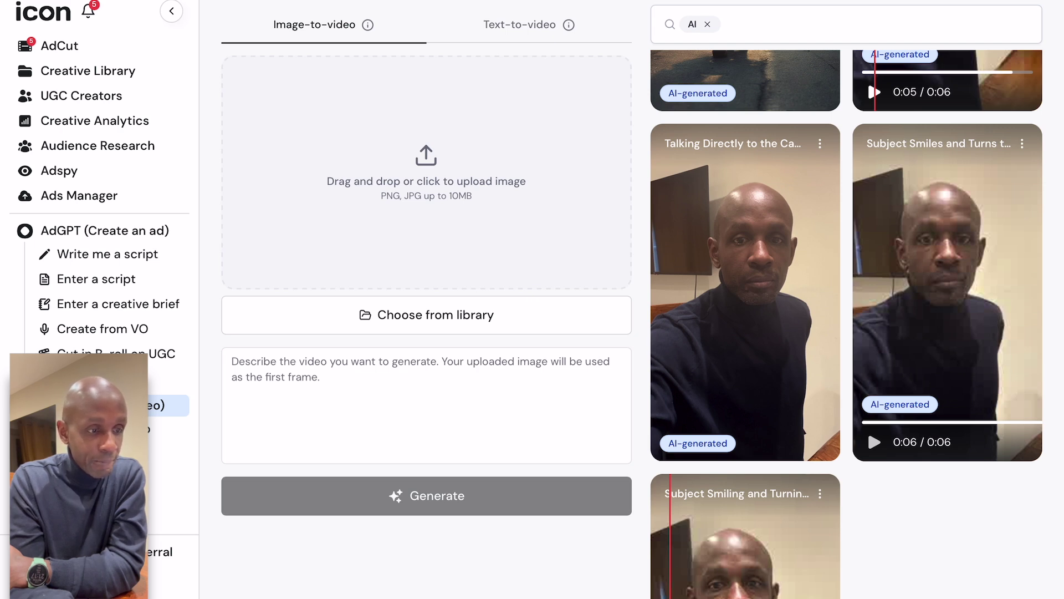
# - Switch the video generator to text-to-video and preview the generated clip of a lion strolling through a city
pyautogui.scroll(5, 847, 321)
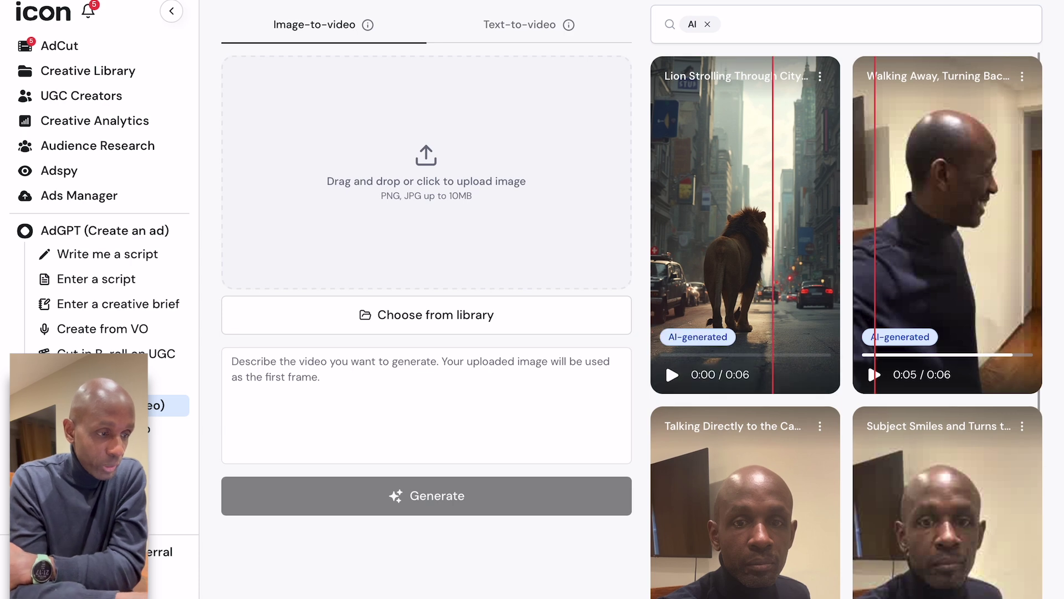
pyautogui.click(529, 24)
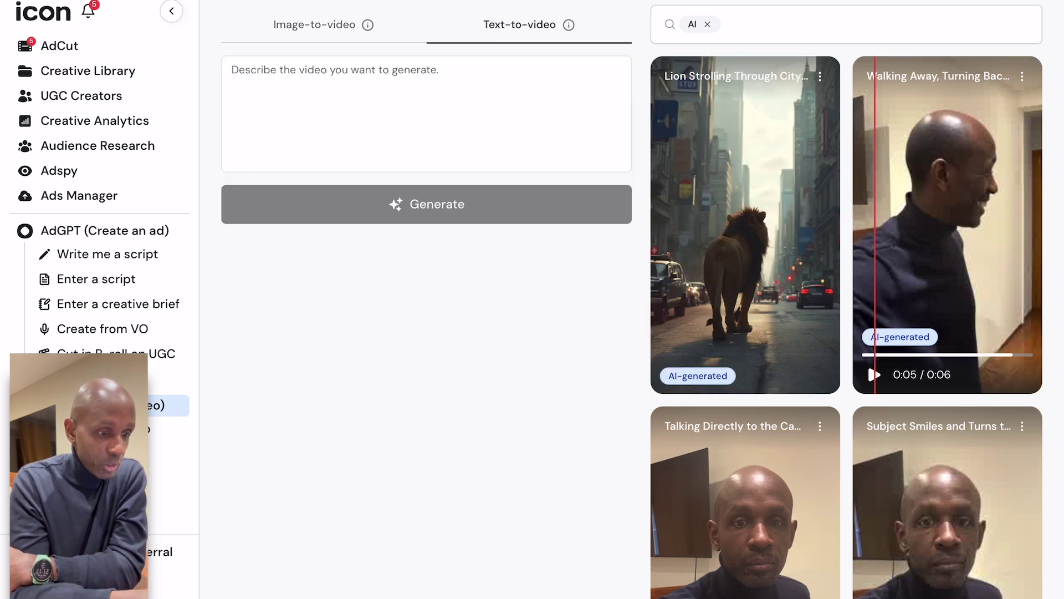
pyautogui.moveTo(753, 224)
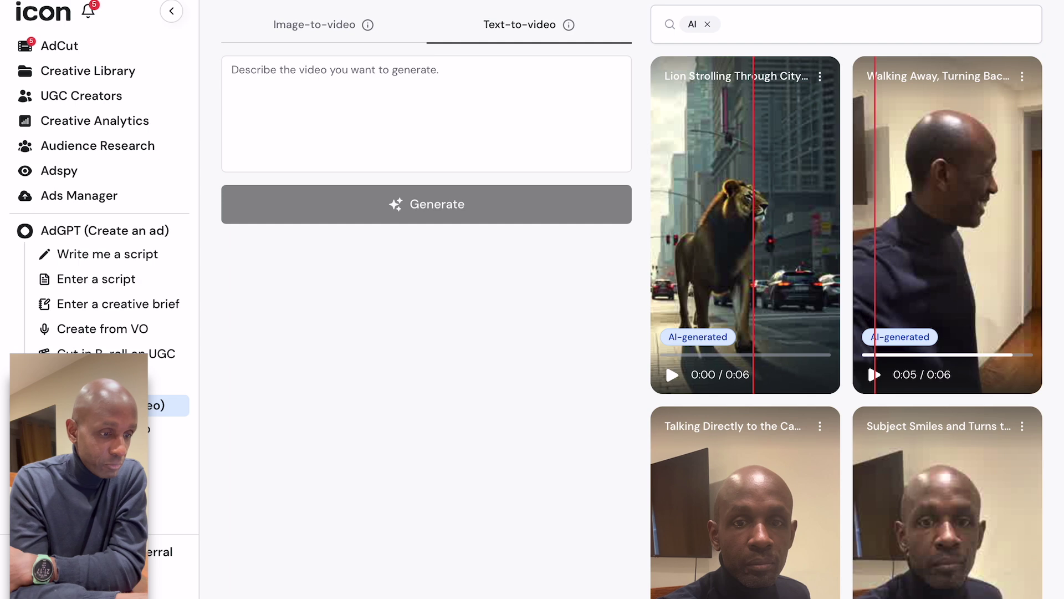
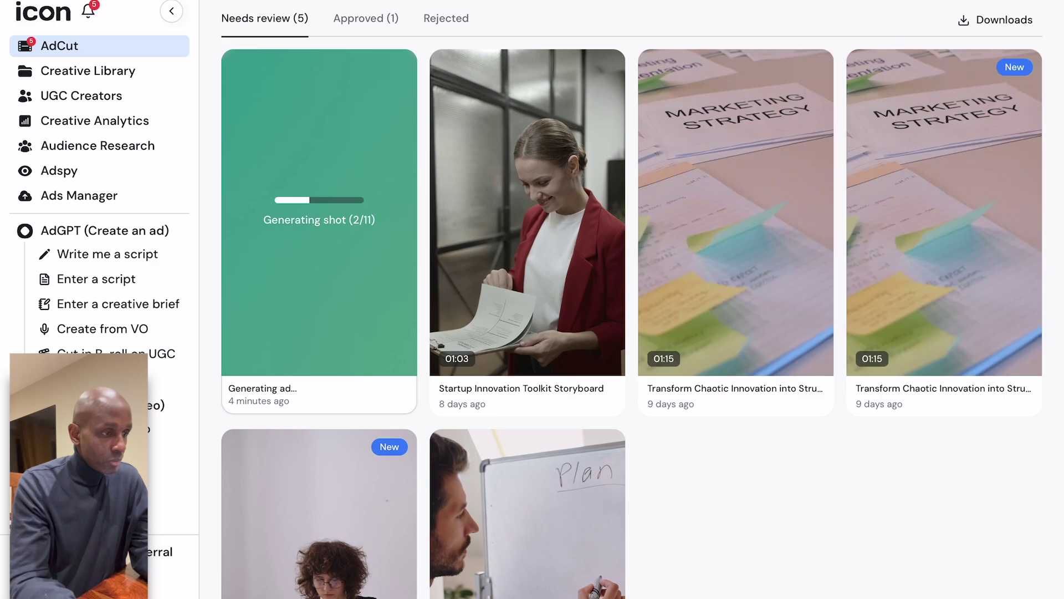
# - Open the Startup Innovation Toolkit Storyboard ad for editing, shift its opening clip upward in the preview frame and look through its scenes
pyautogui.scroll(1, 641, 299)
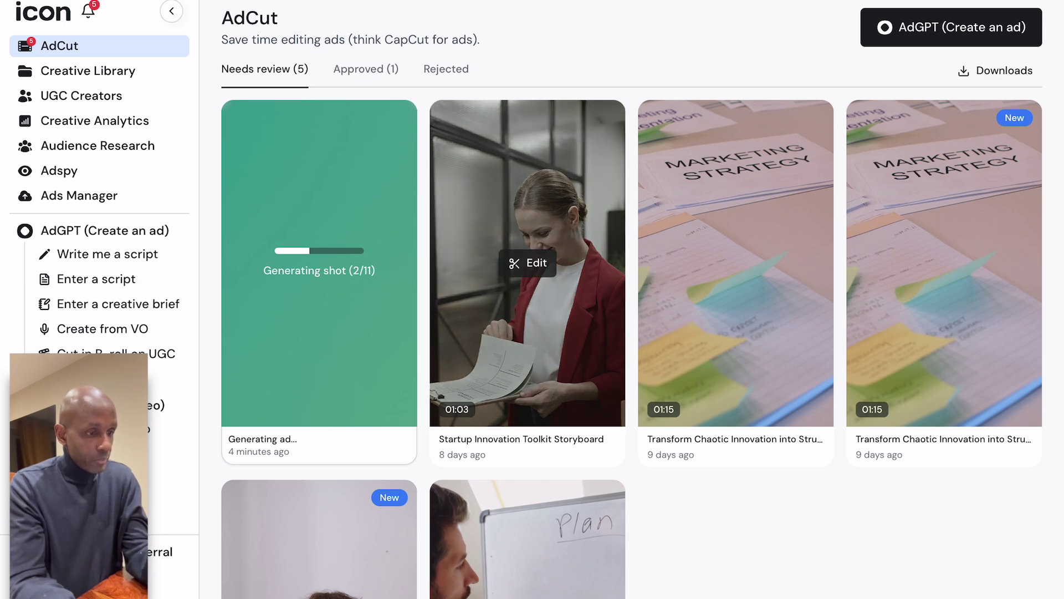
pyautogui.click(527, 263)
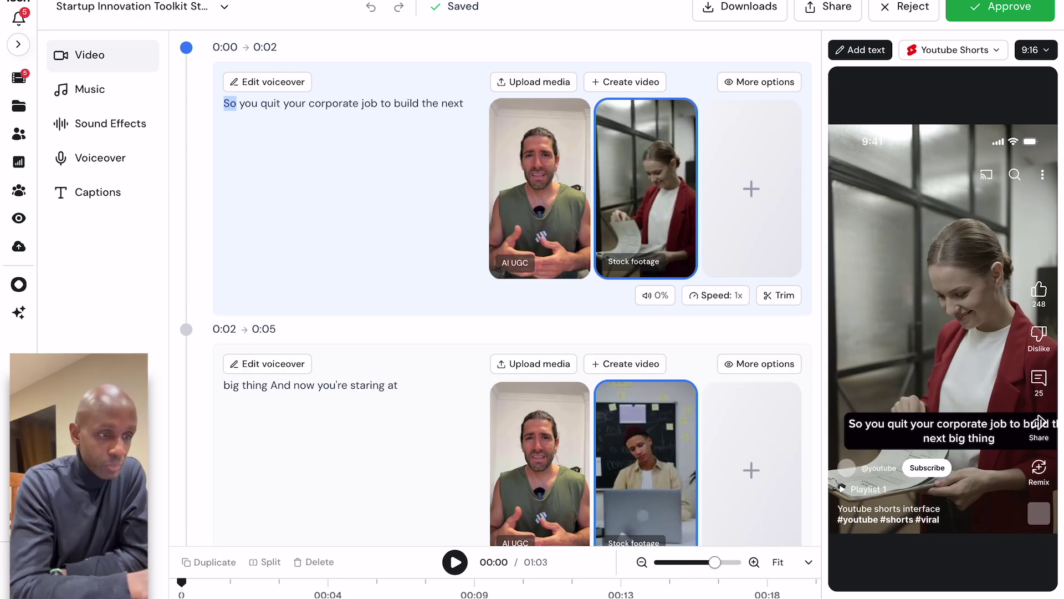
pyautogui.scroll(-5, 512, 288)
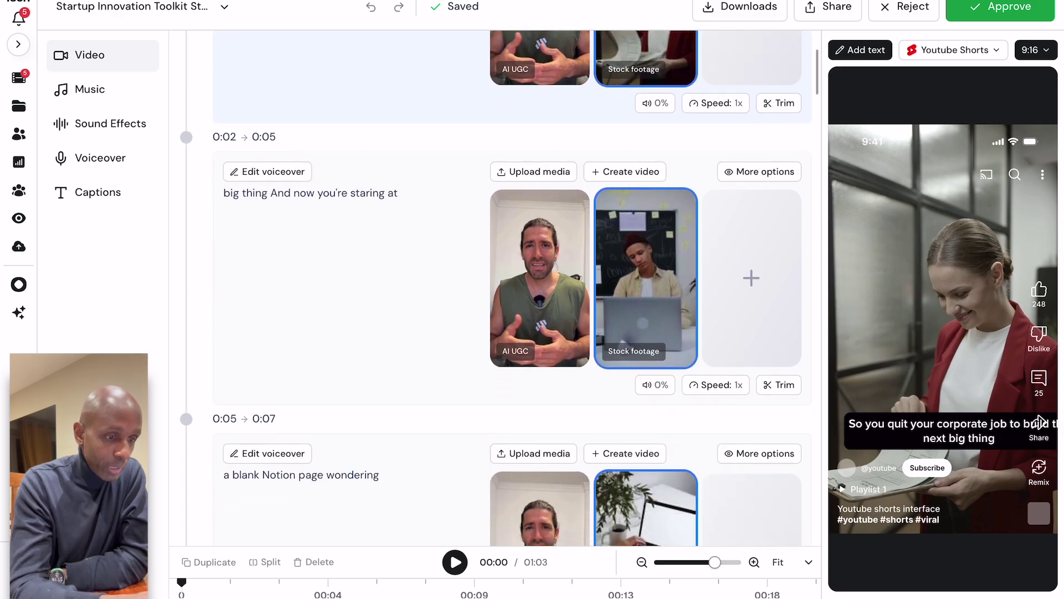
pyautogui.moveTo(943, 329); pyautogui.dragTo(939, 254)
pyautogui.scroll(-10, 512, 288)
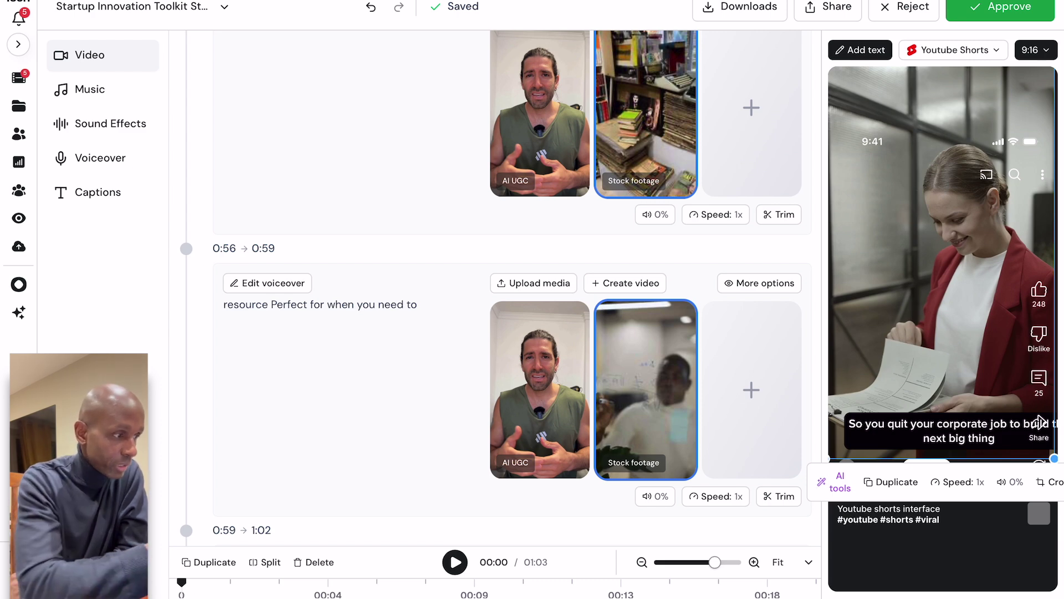
pyautogui.press('Escape')
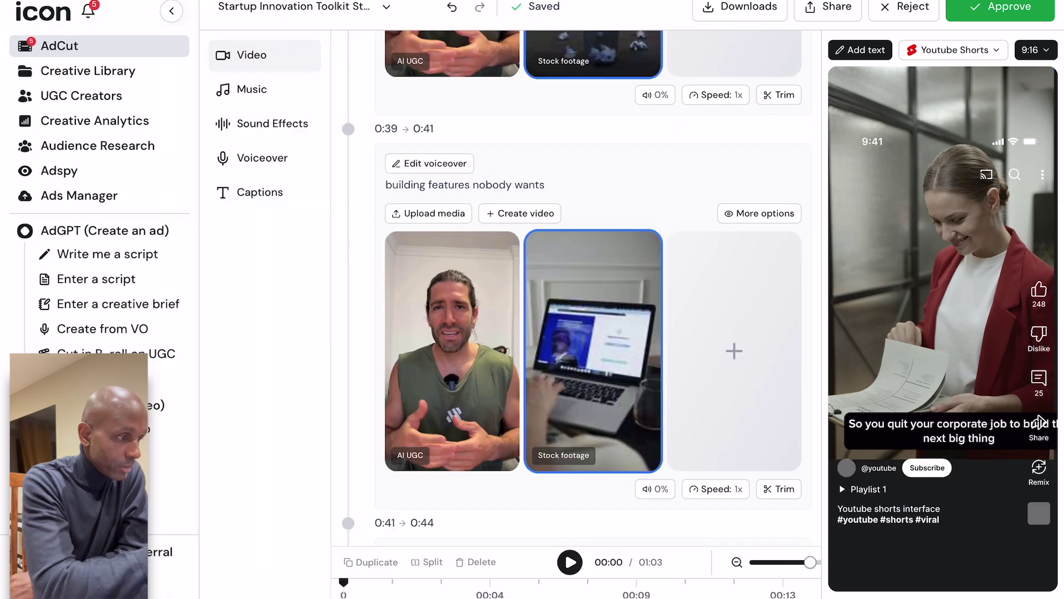
# - Return to the AdCut ad list and open the approved Align Your Product Teams ad in the editor
pyautogui.click(59, 46)
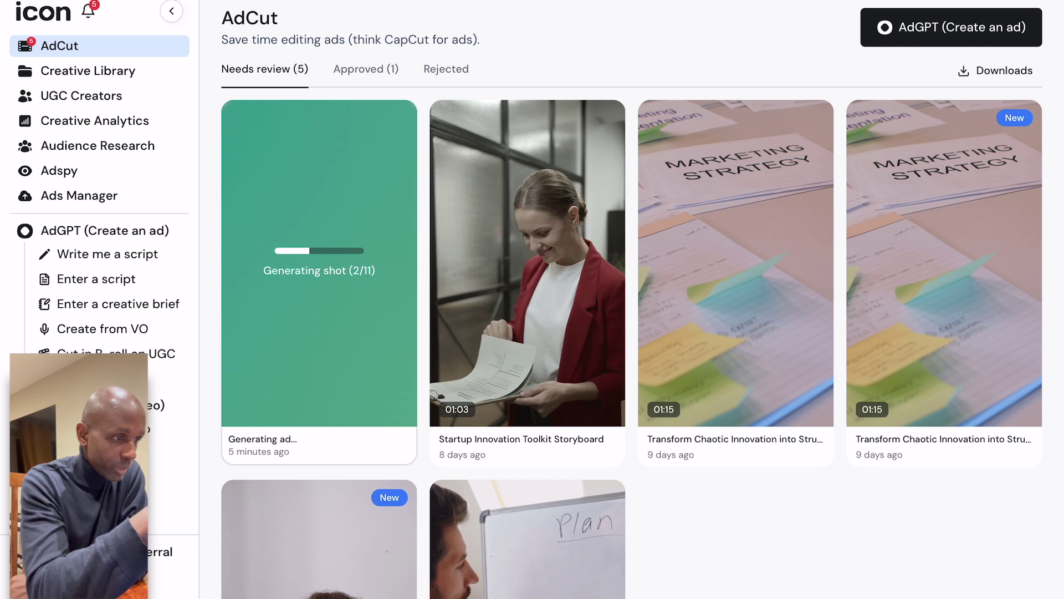
pyautogui.click(365, 69)
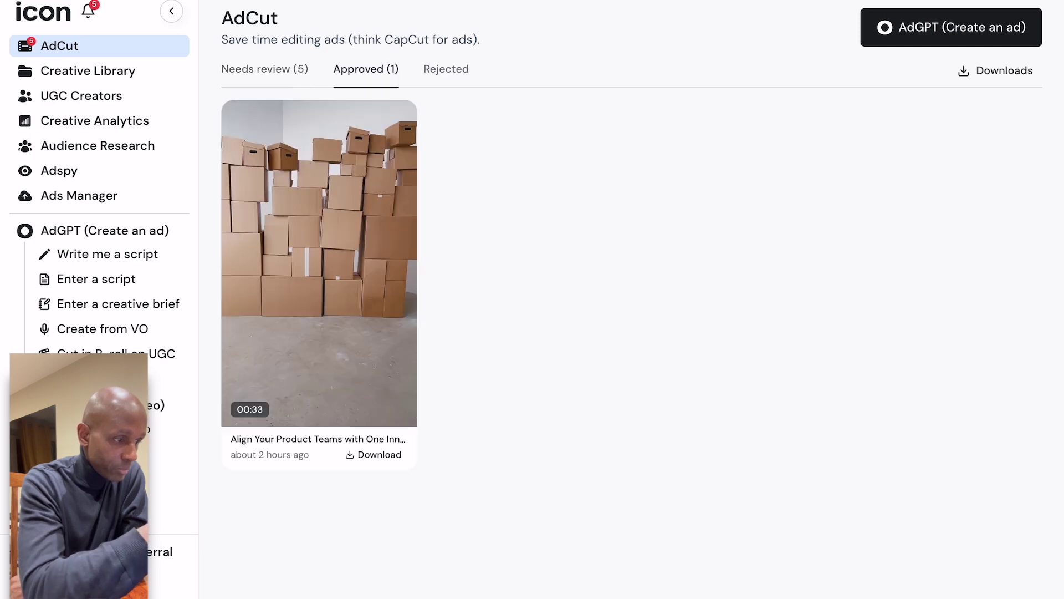
pyautogui.moveTo(318, 262)
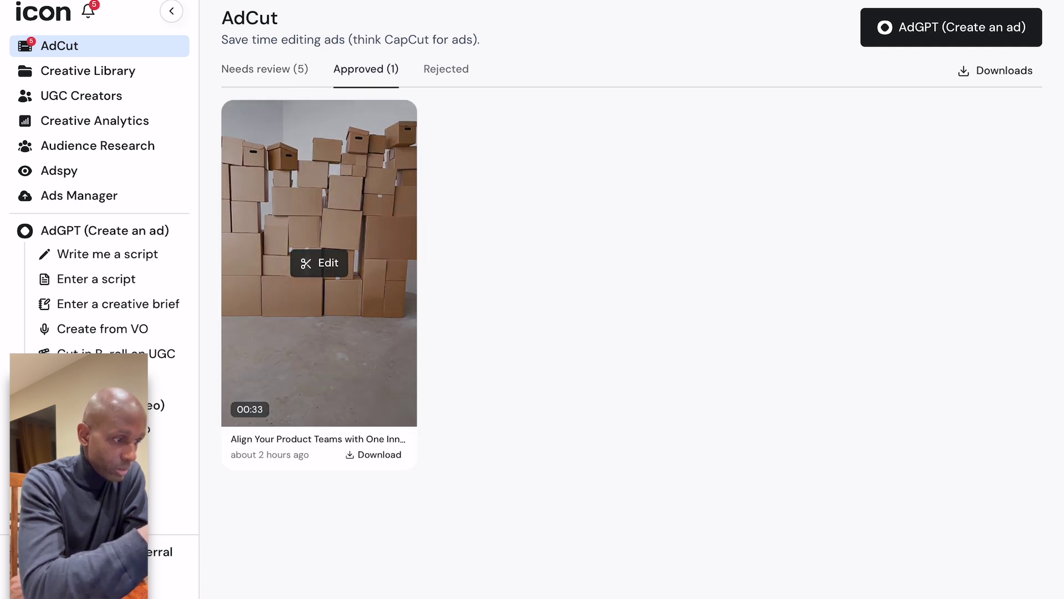
pyautogui.click(318, 263)
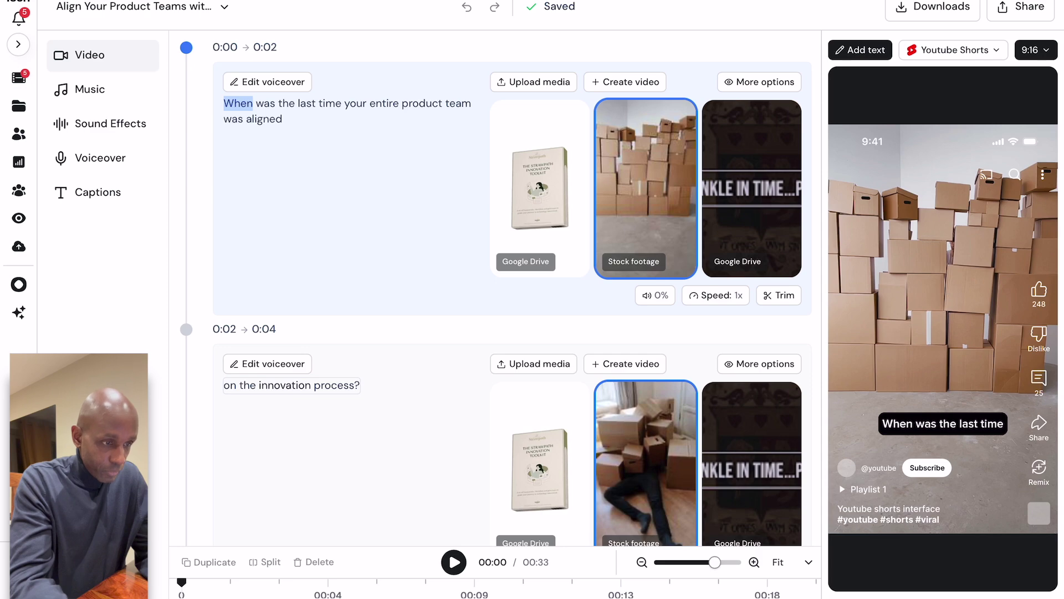
# - Review the Align Your Product Teams ad scene by scene, from the opening line to the closing scene and back, checking each scene's clip options
pyautogui.scroll(-2, 291, 385)
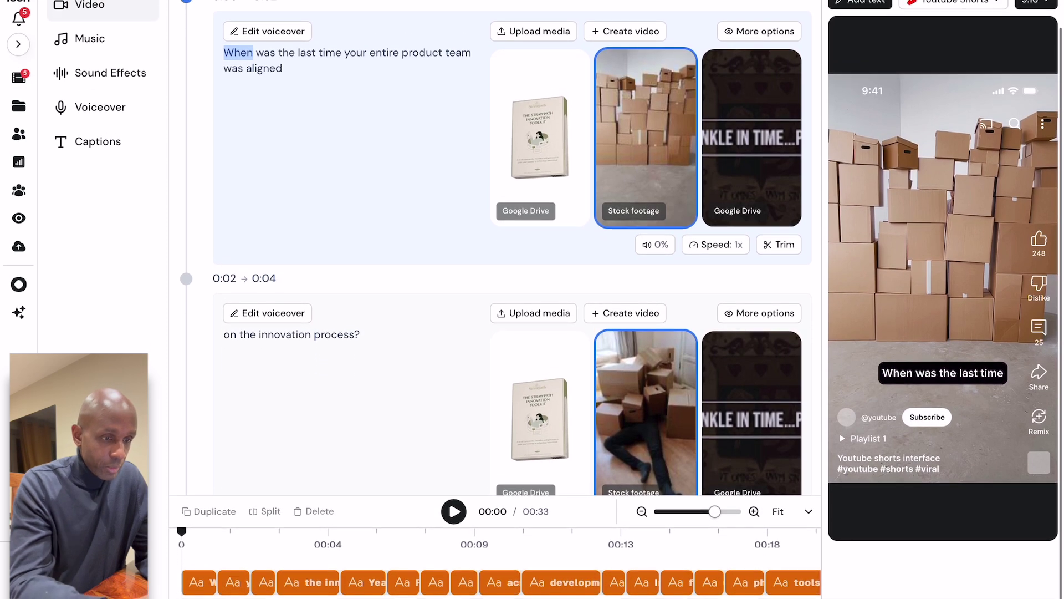
pyautogui.scroll(-15, 512, 250)
pyautogui.scroll(-9, 512, 249)
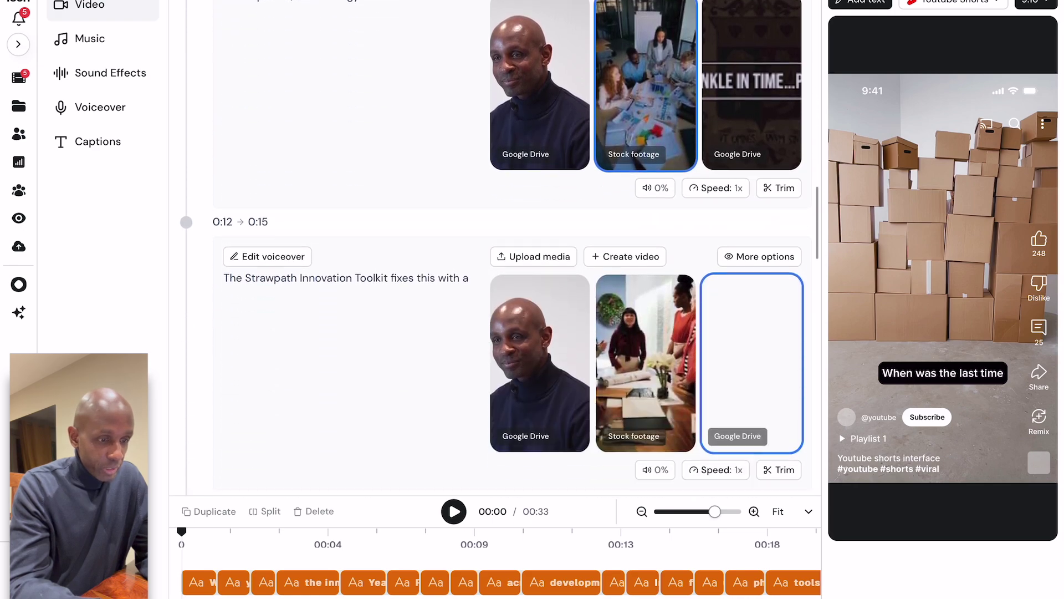
pyautogui.scroll(-17, 513, 249)
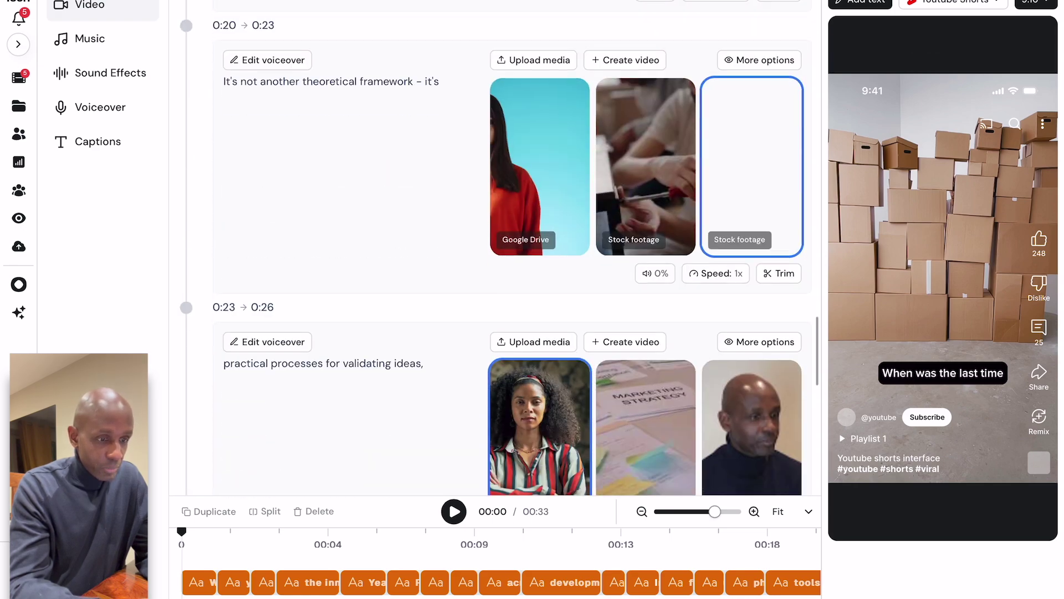
pyautogui.scroll(-15, 512, 249)
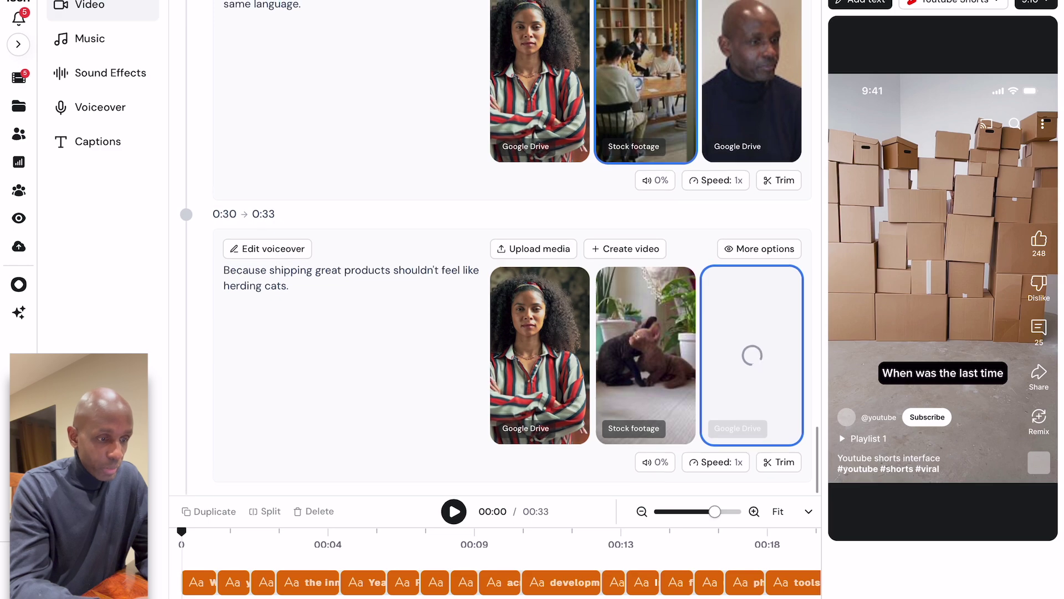
pyautogui.scroll(20, 512, 249)
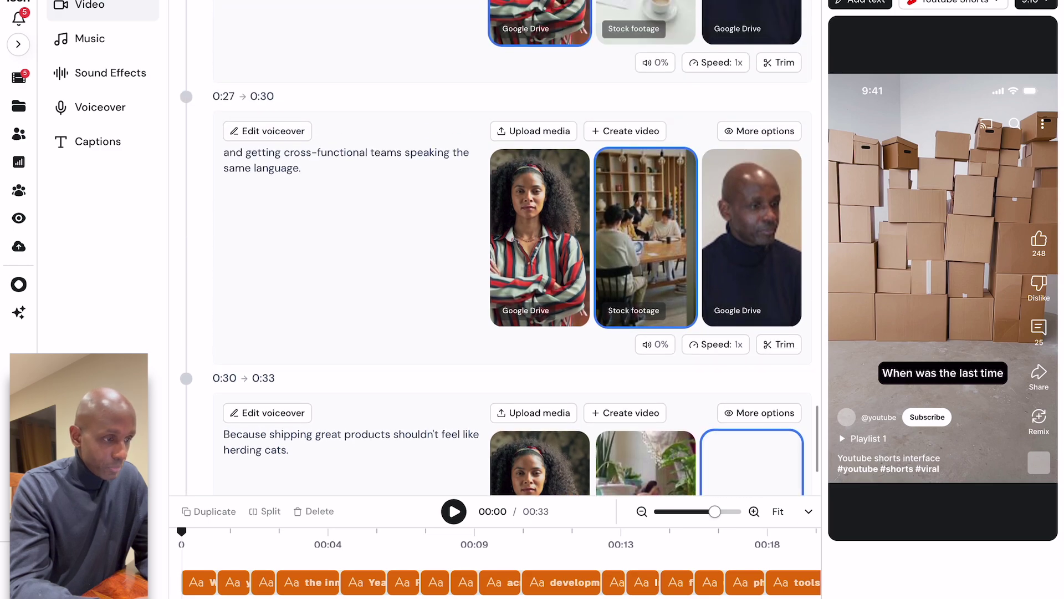
pyautogui.scroll(7, 513, 249)
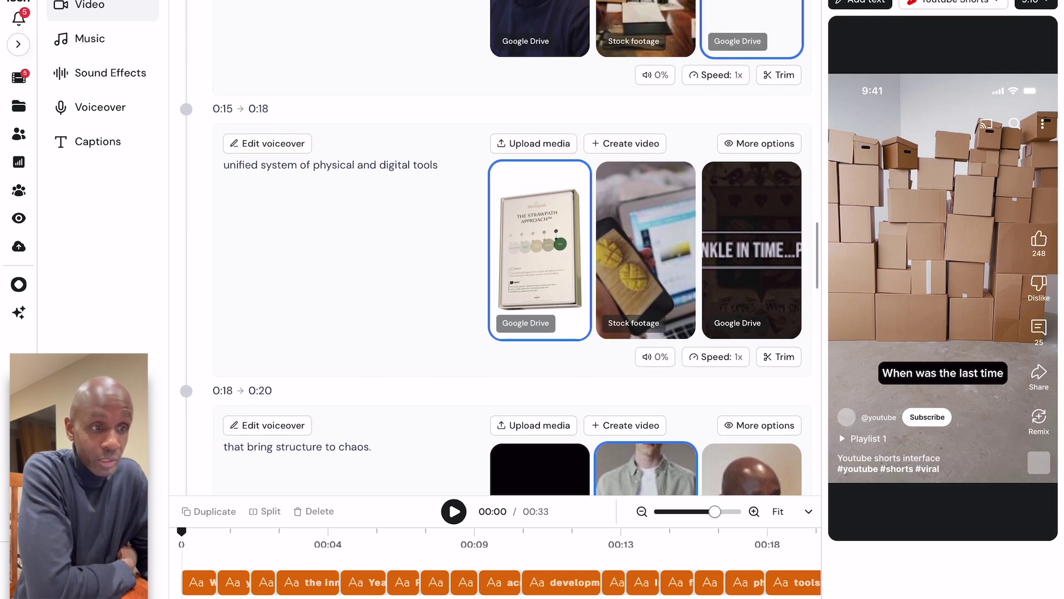
pyautogui.scroll(10, 512, 249)
pyautogui.scroll(8, 512, 250)
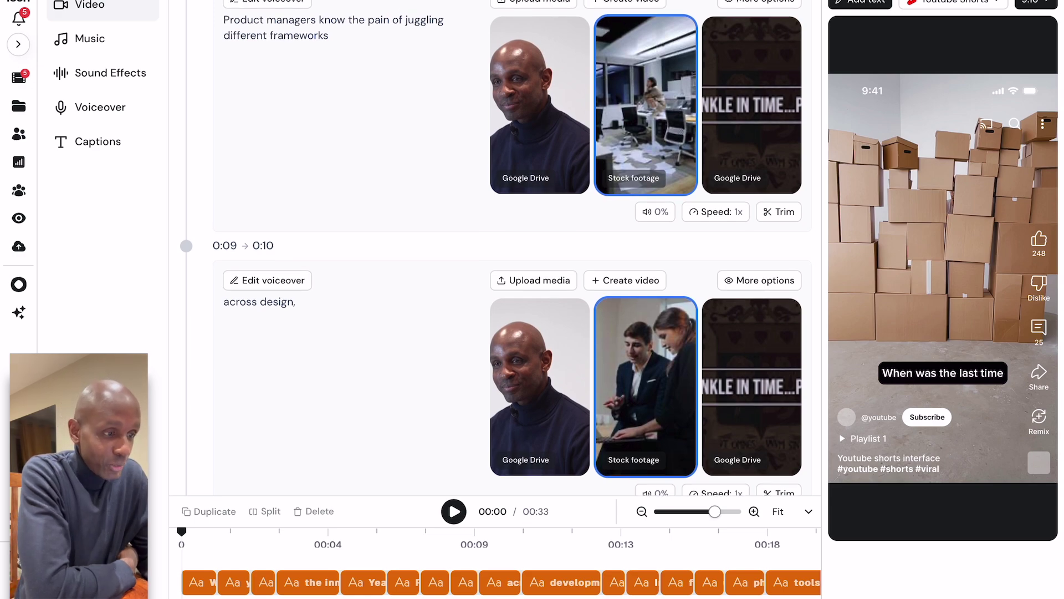
pyautogui.scroll(20, 512, 249)
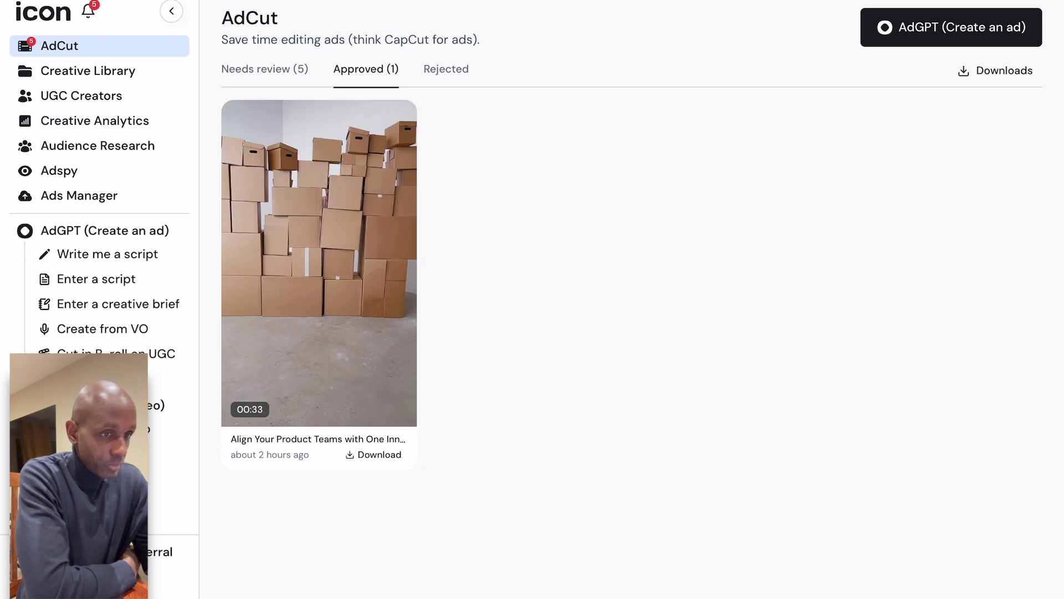
# - Watch the exported Align Your Product Teams video from the downloads list and return to the AdCut ads that need review
pyautogui.click(995, 70)
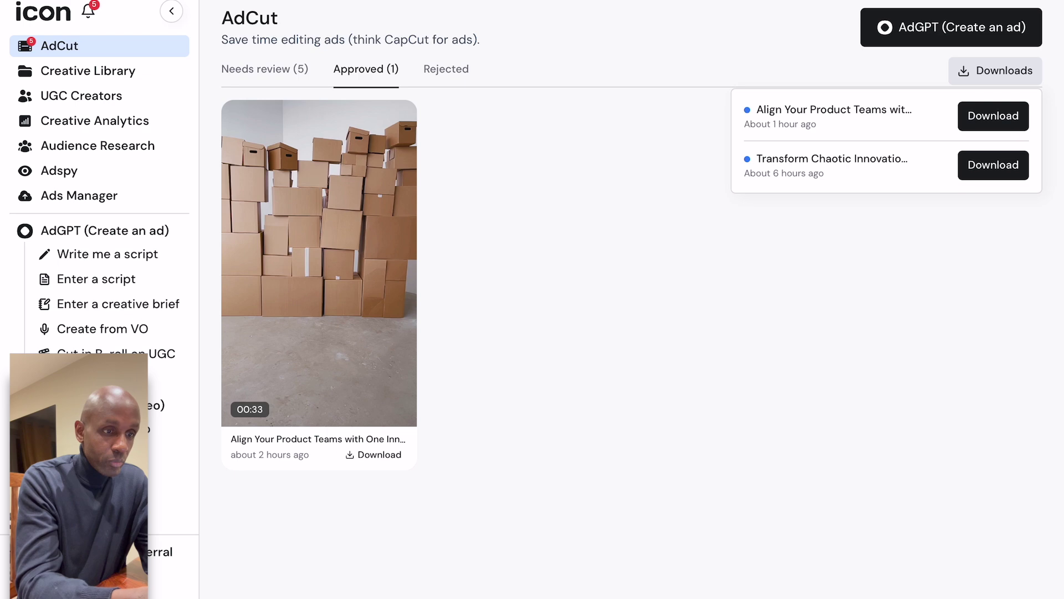
pyautogui.click(993, 116)
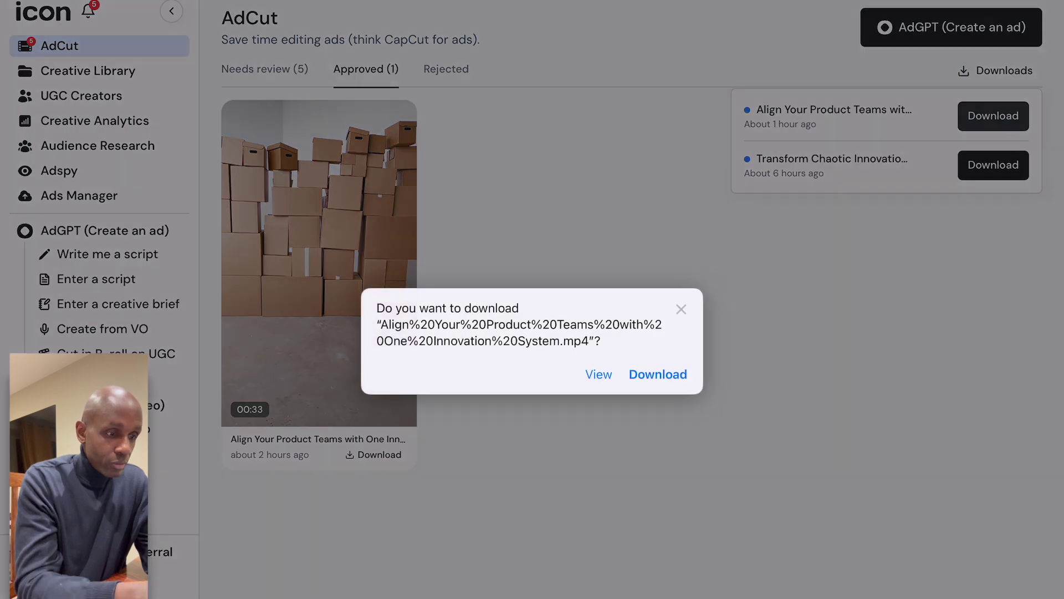
pyautogui.click(598, 375)
pyautogui.press('space')
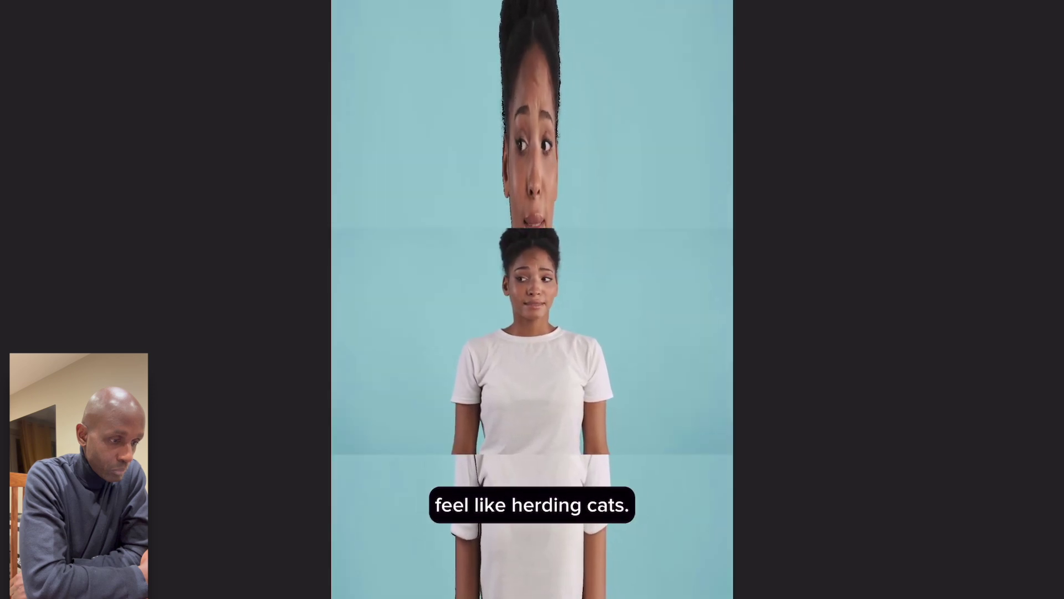
pyautogui.press('space')
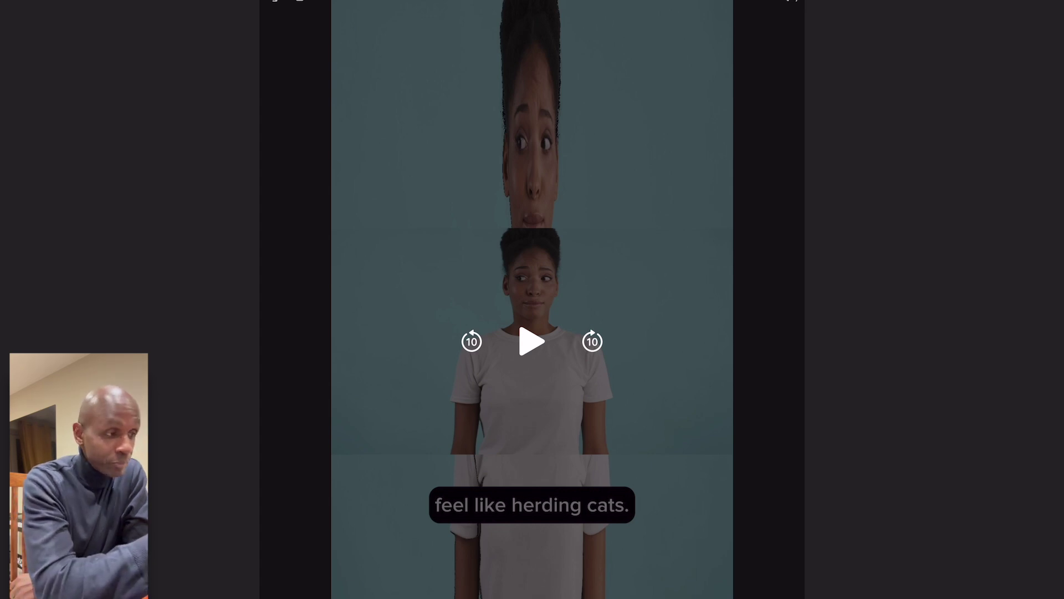
pyautogui.press('space')
pyautogui.press('space')
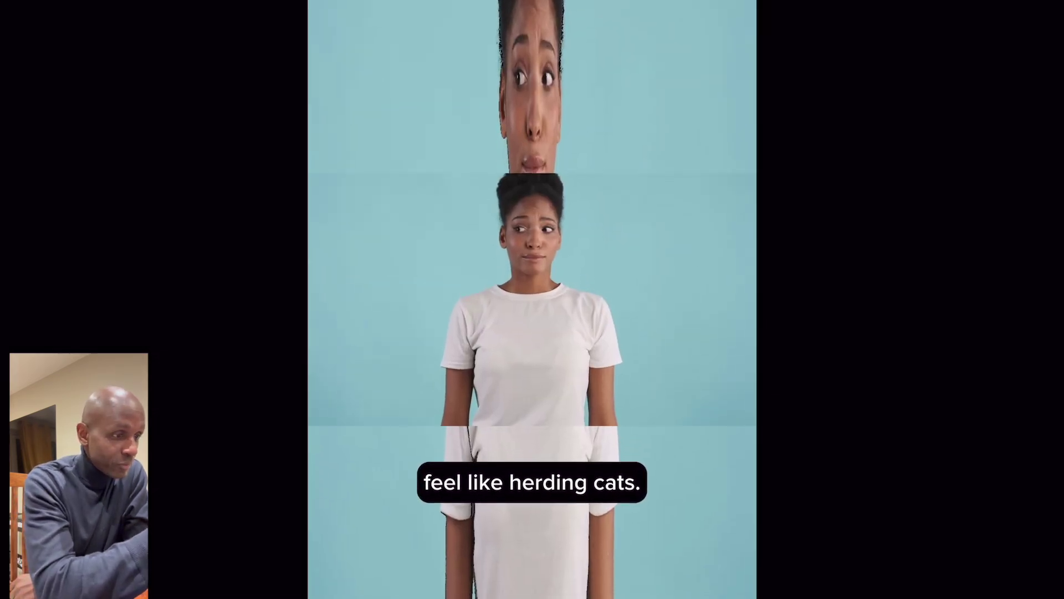
pyautogui.press('Escape')
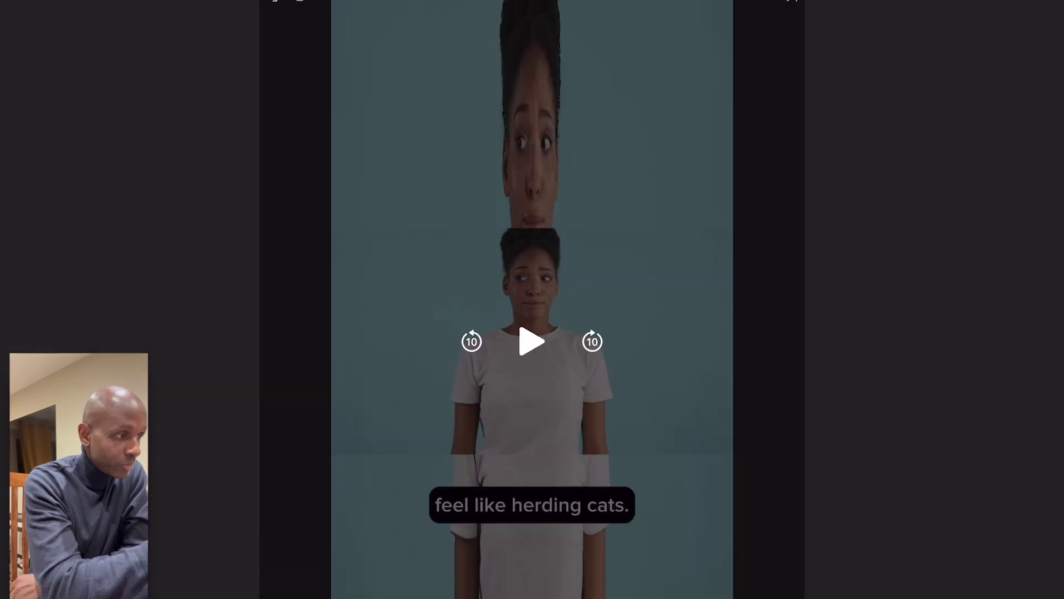
pyautogui.press('super+Left')
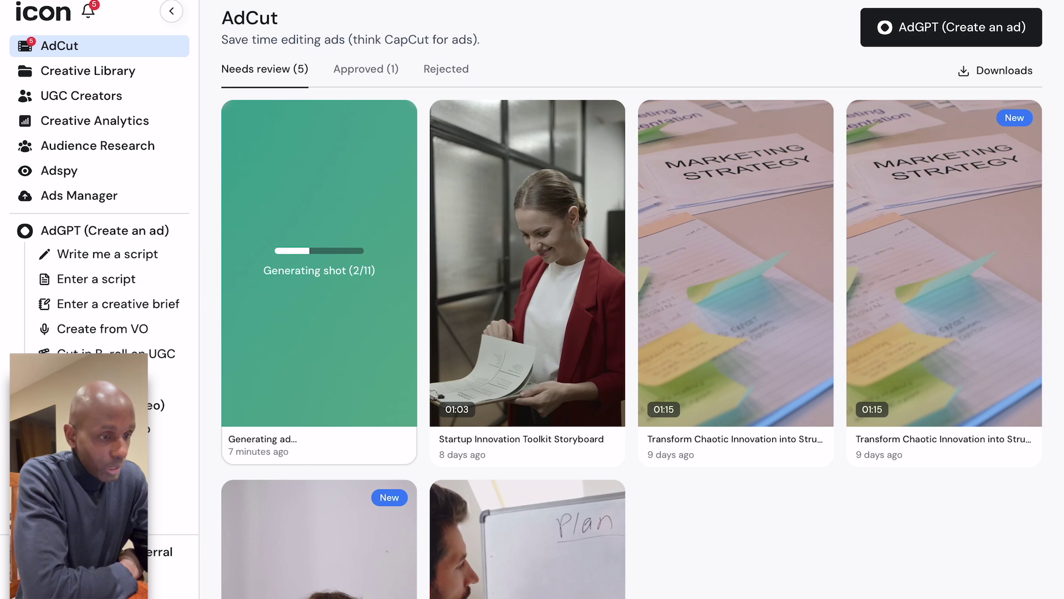
pyautogui.scroll(-2, 632, 299)
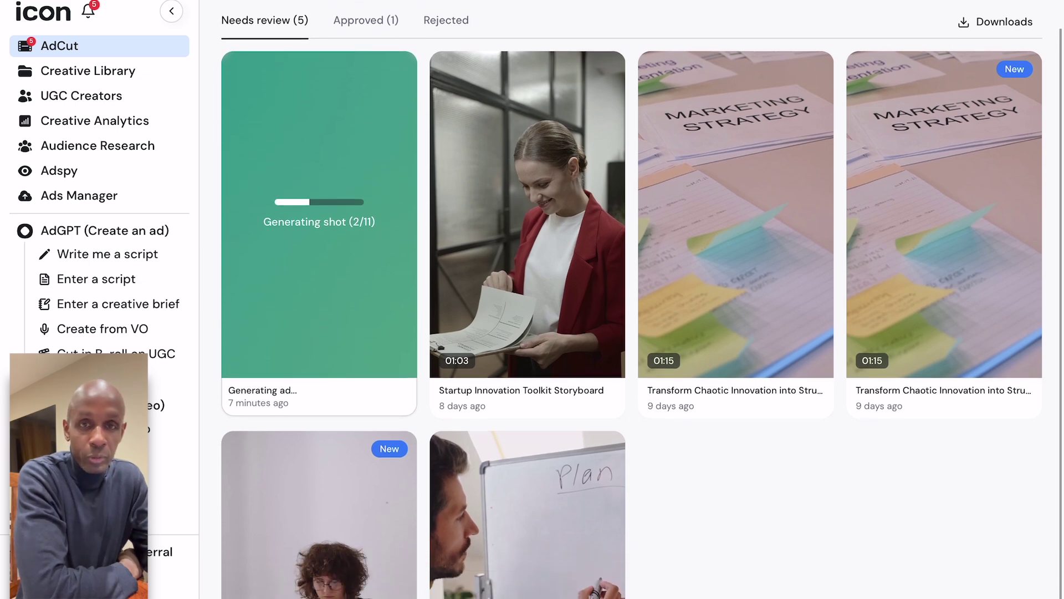